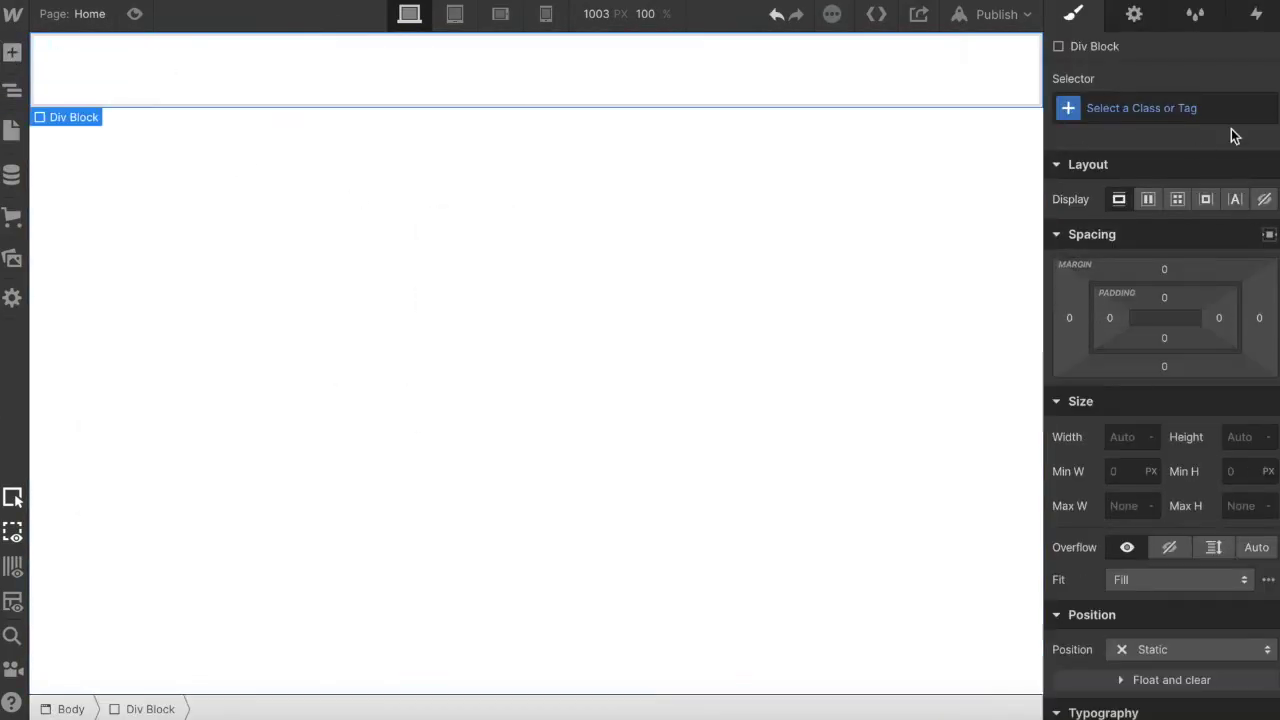
- Start naming a class for the new Div Block in the Selector field
left_click(1145, 104)
- Give the Div Block the class 'container' and drop a new Div Block inside it
type("container")
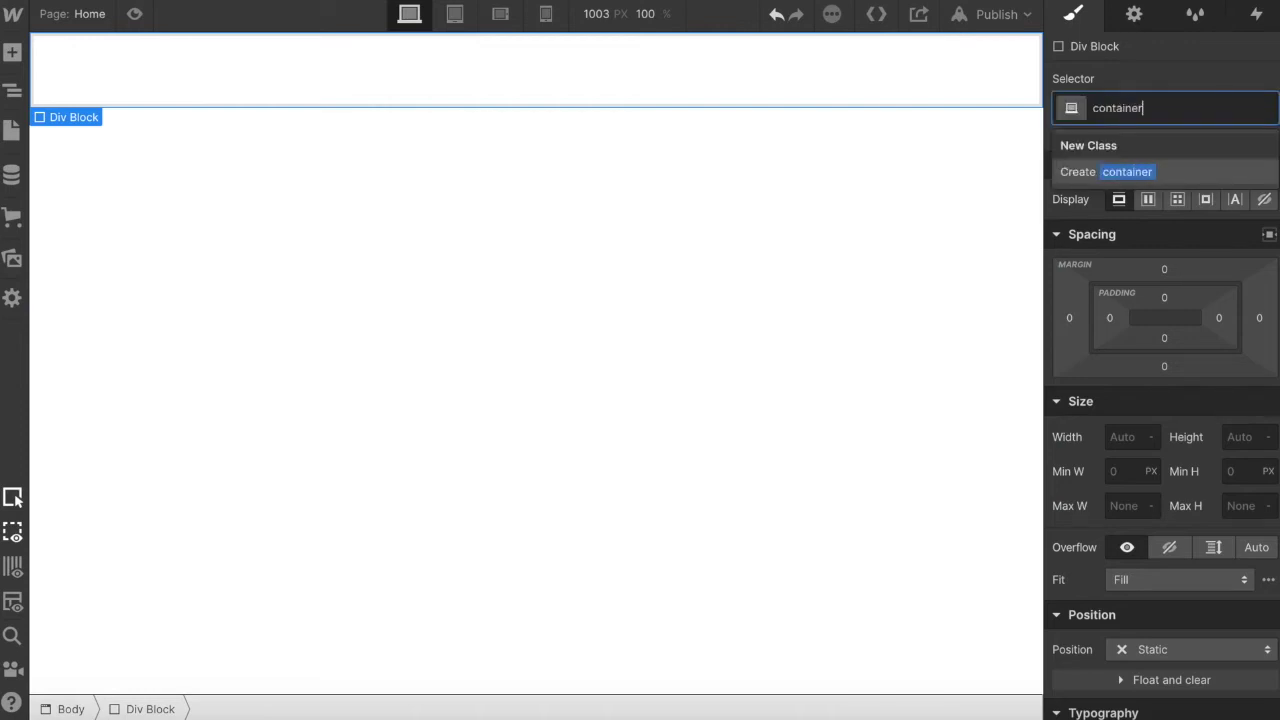
key("Return")
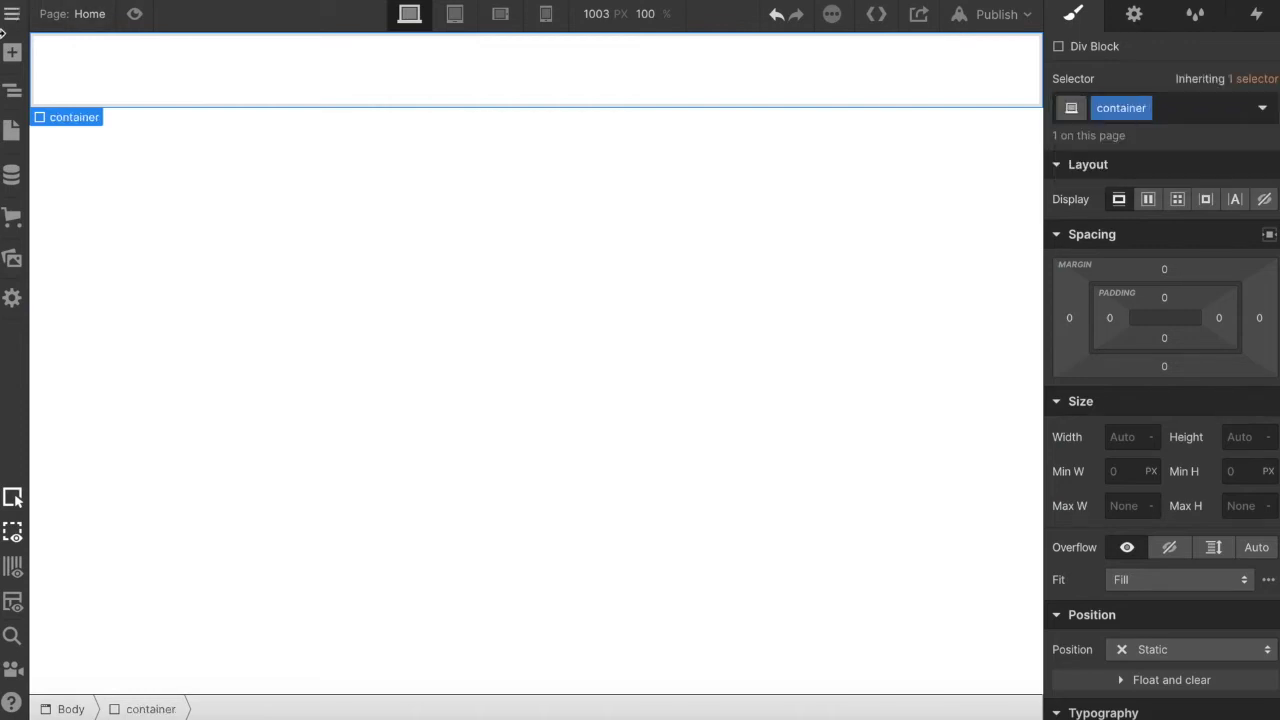
left_click(12, 52)
left_click_drag(80, 408, 300, 72)
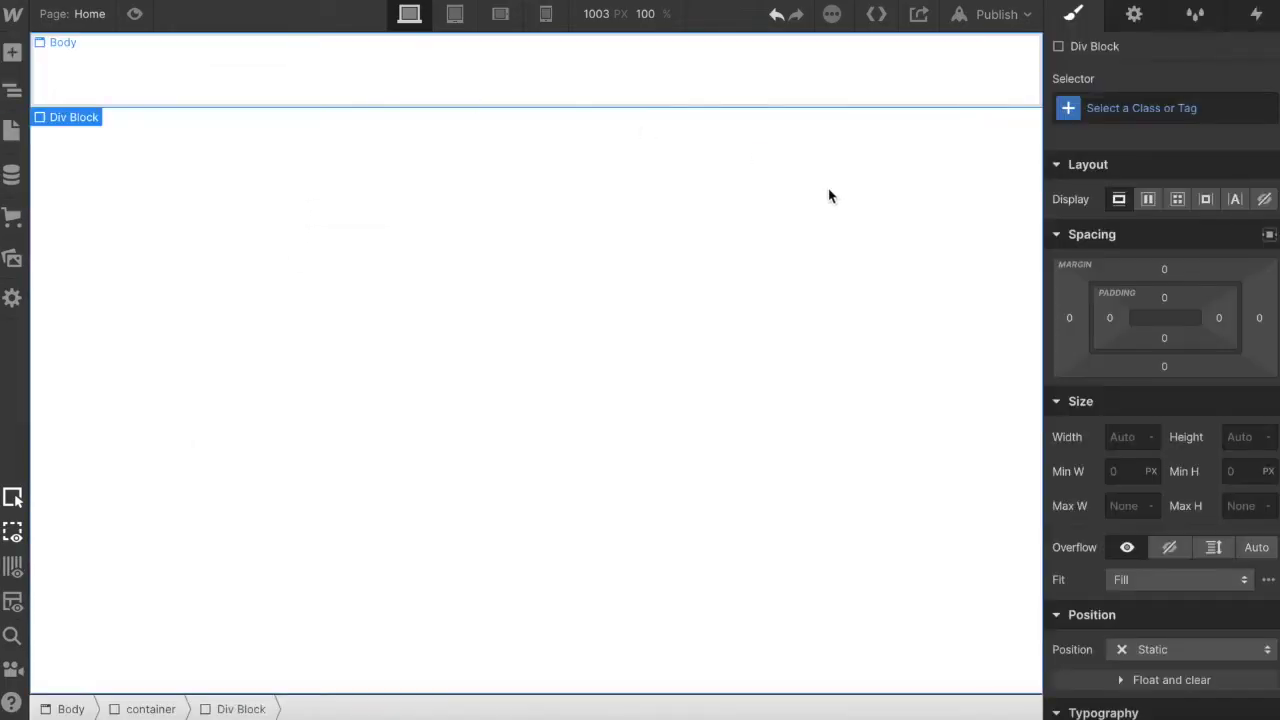
- Give the nested Div Block the class 'inner-container'
left_click(1153, 110)
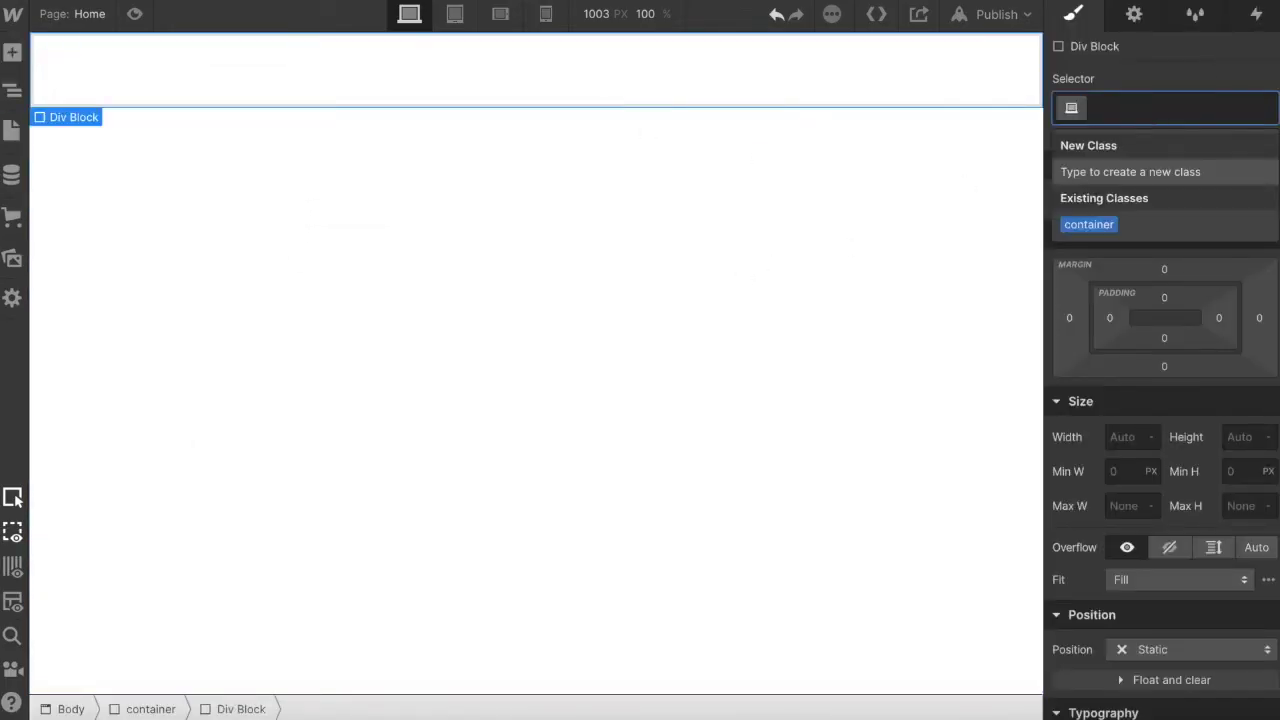
type("inn")
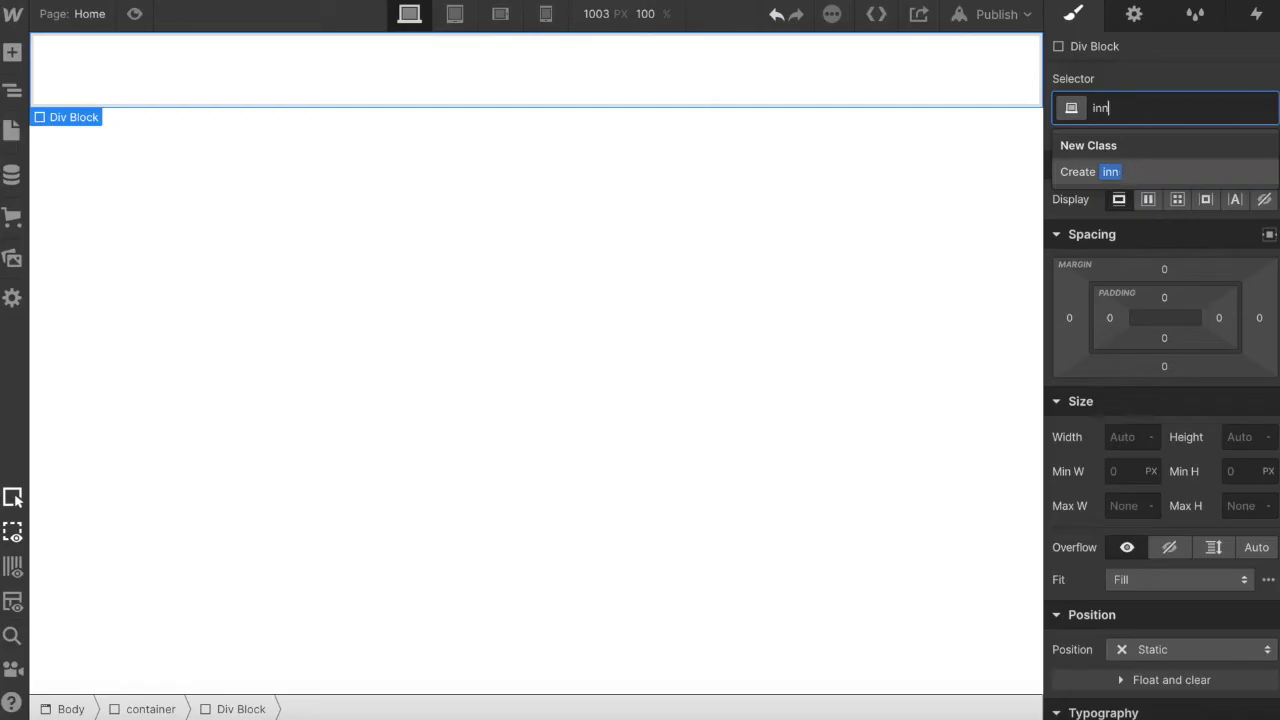
type("der-container")
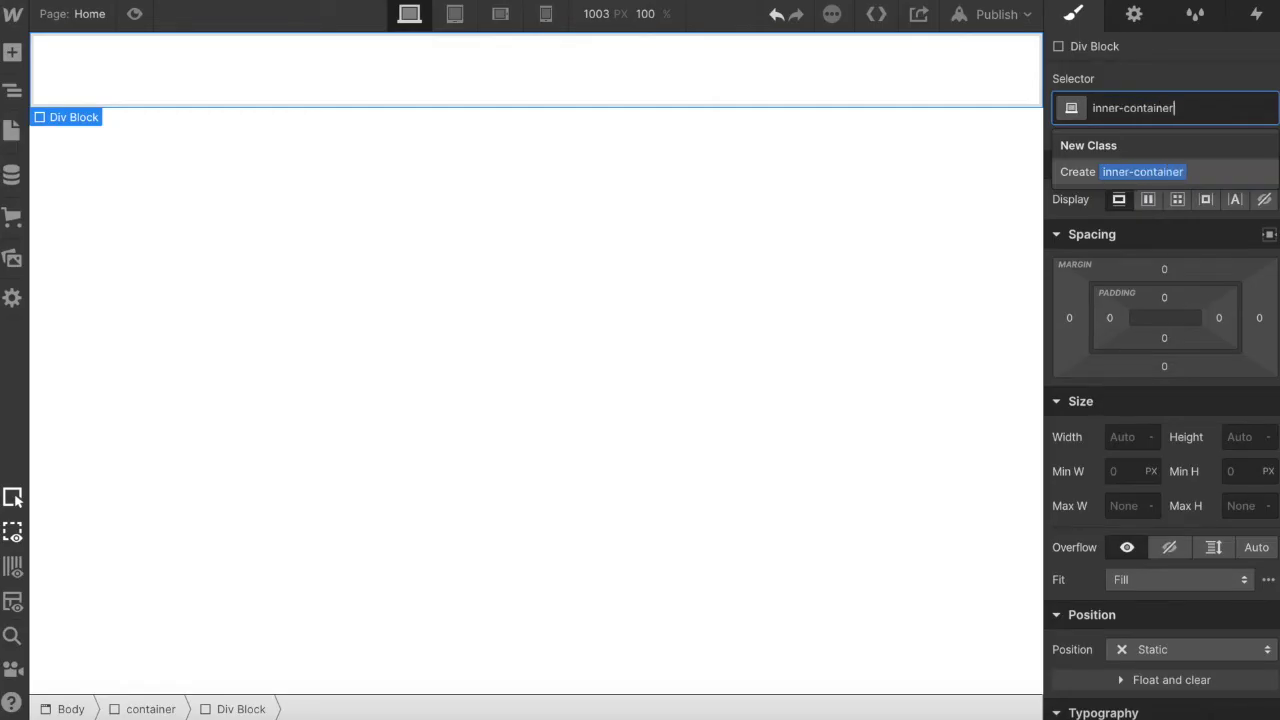
key("Return")
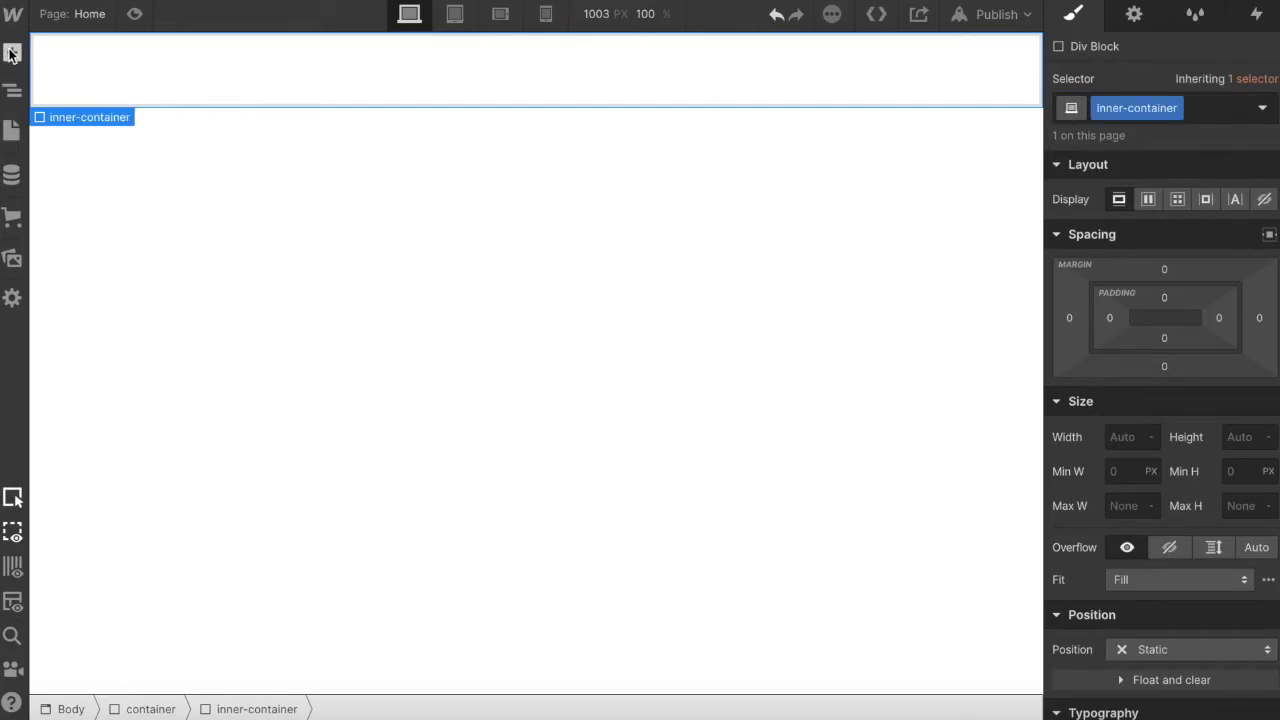
left_click(12, 52)
- Add a Heading inside inner-container and give it the class 'h1'
left_click_drag(52, 600, 276, 76)
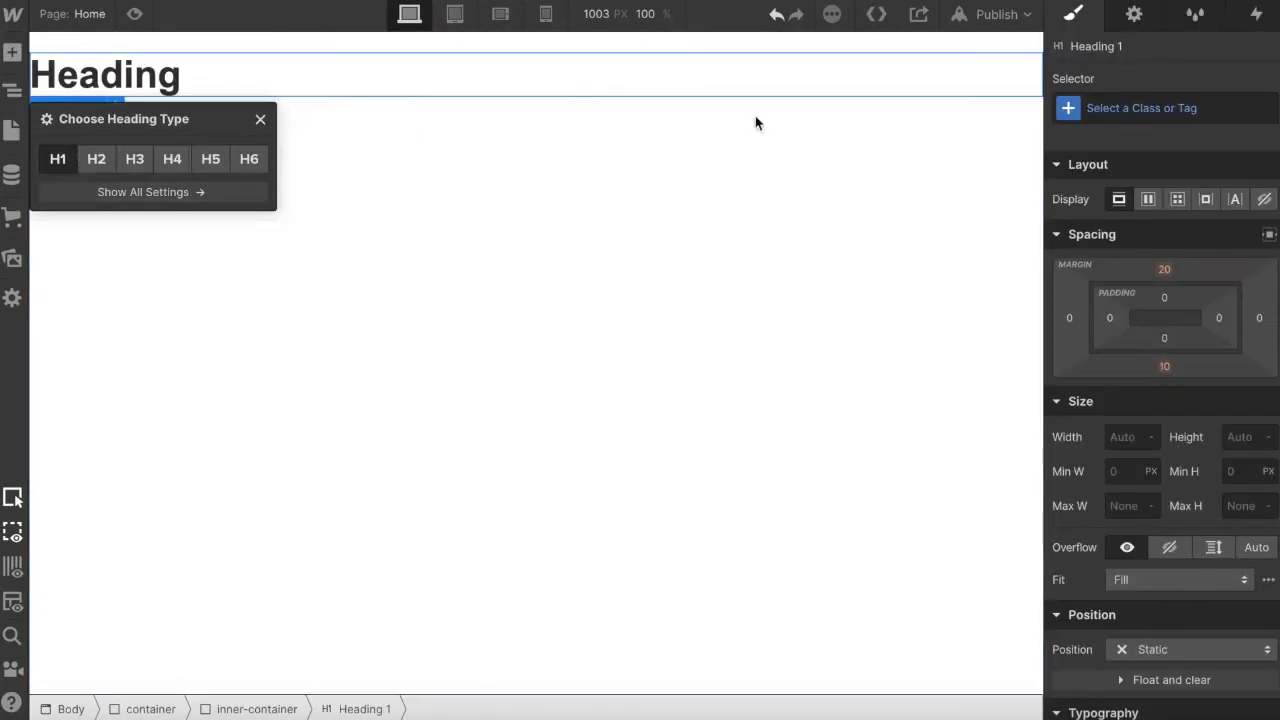
left_click(1158, 110)
type("h")
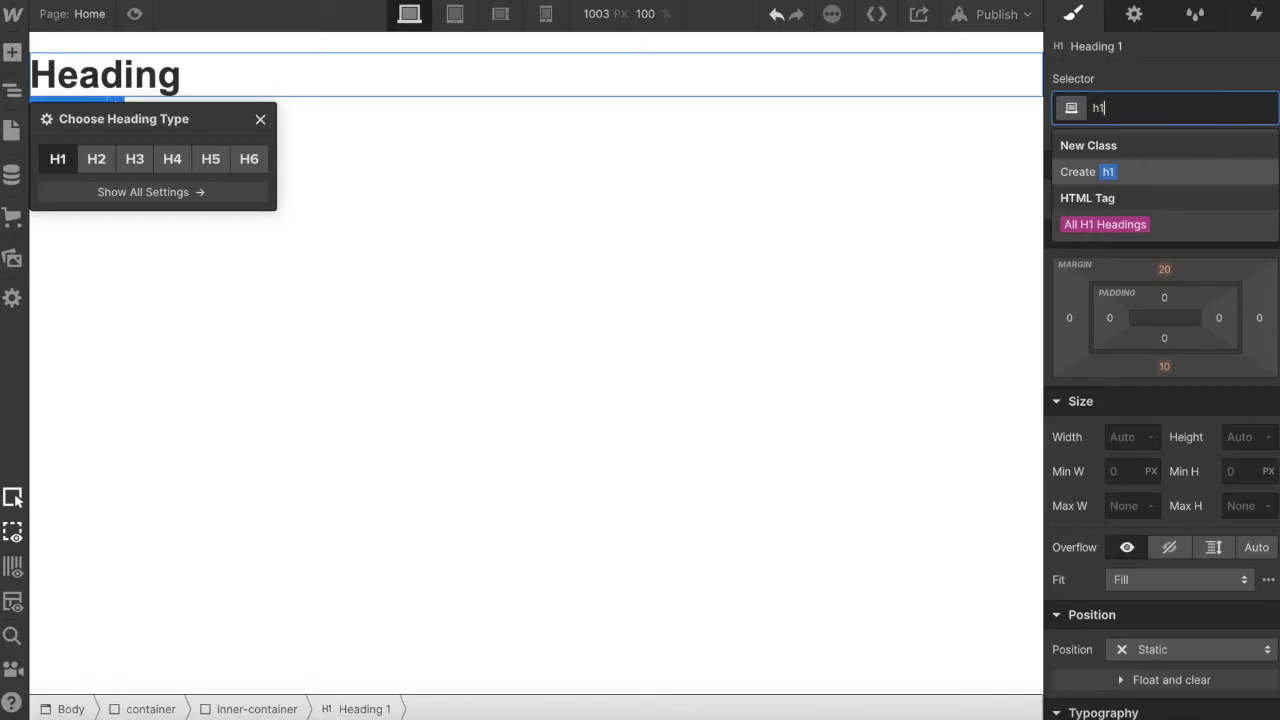
type("1")
key("Return")
- Duplicate the h1 heading
right_click(110, 75)
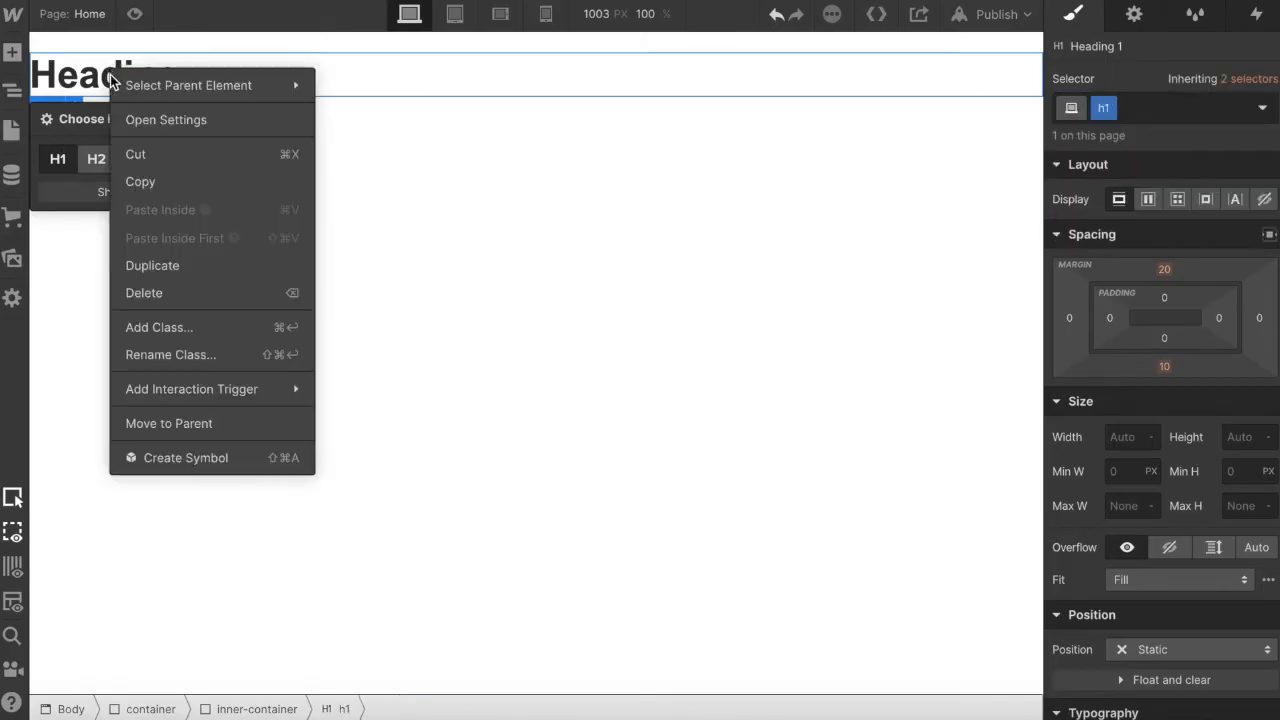
left_click(183, 265)
left_click(477, 289)
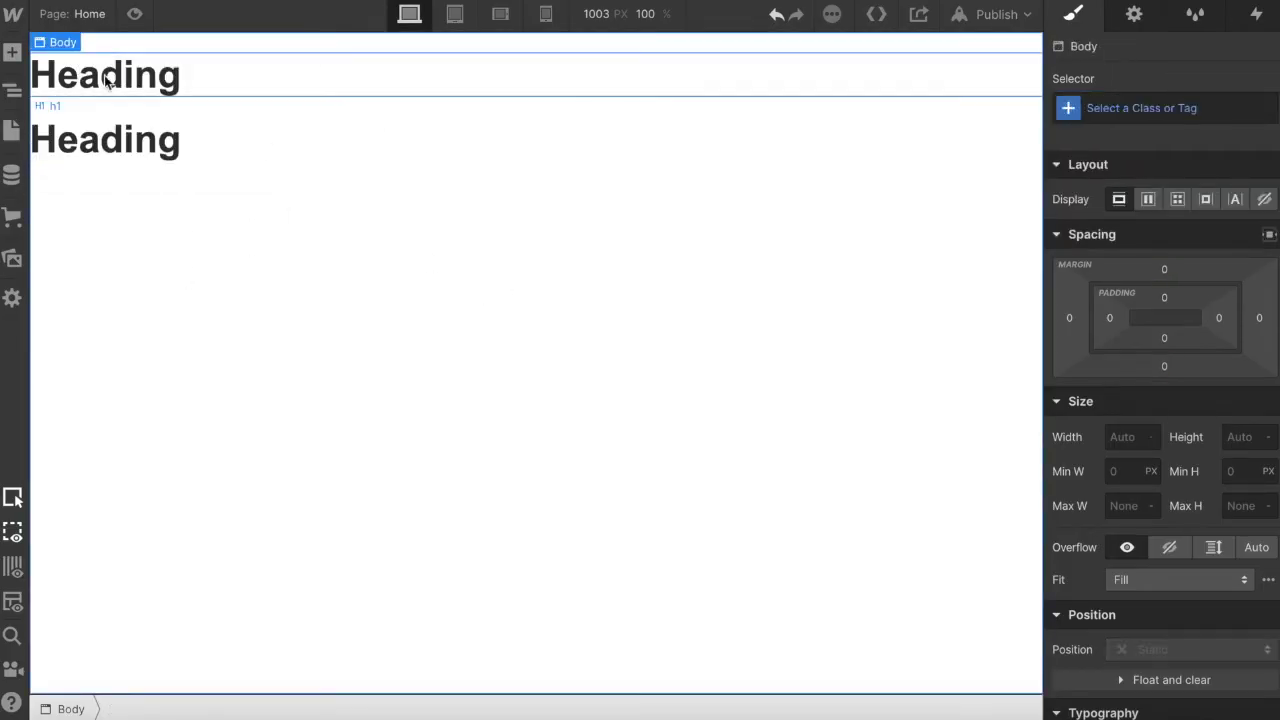
- Replace the text of both headings with 'this is my story'
left_click(196, 72)
left_click_drag(196, 72, 7, 68)
type("th")
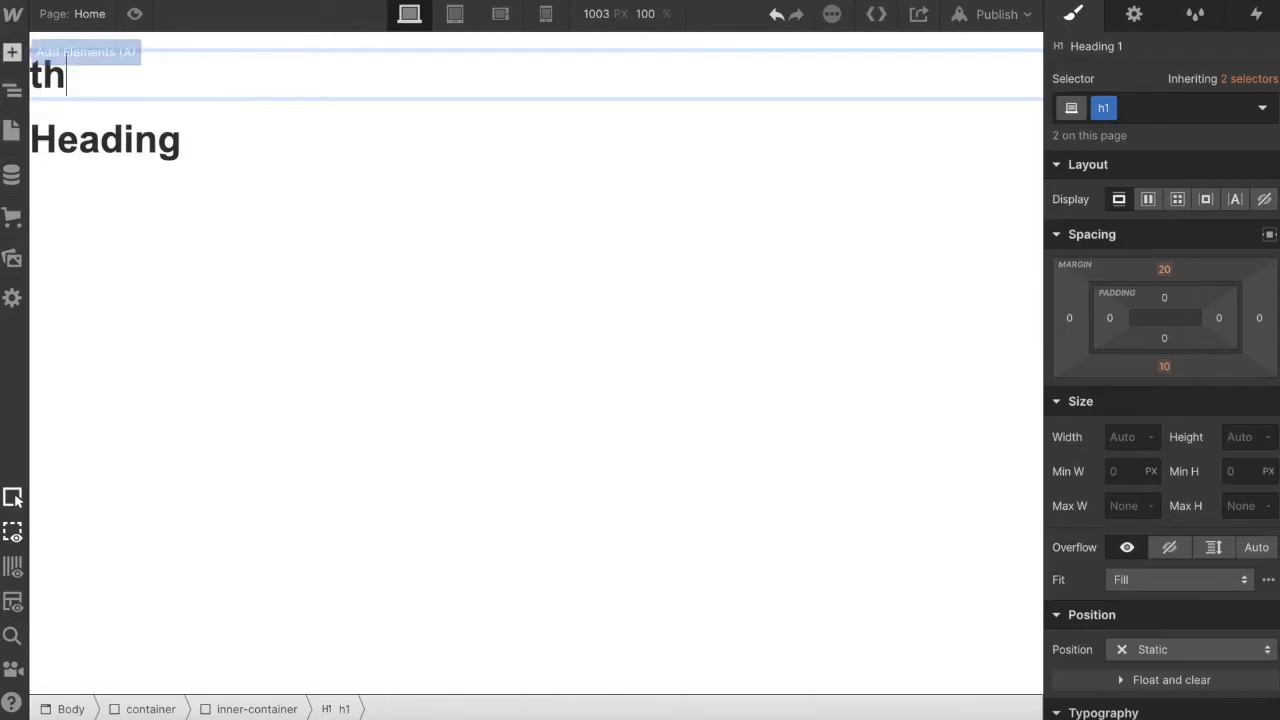
type("is is ")
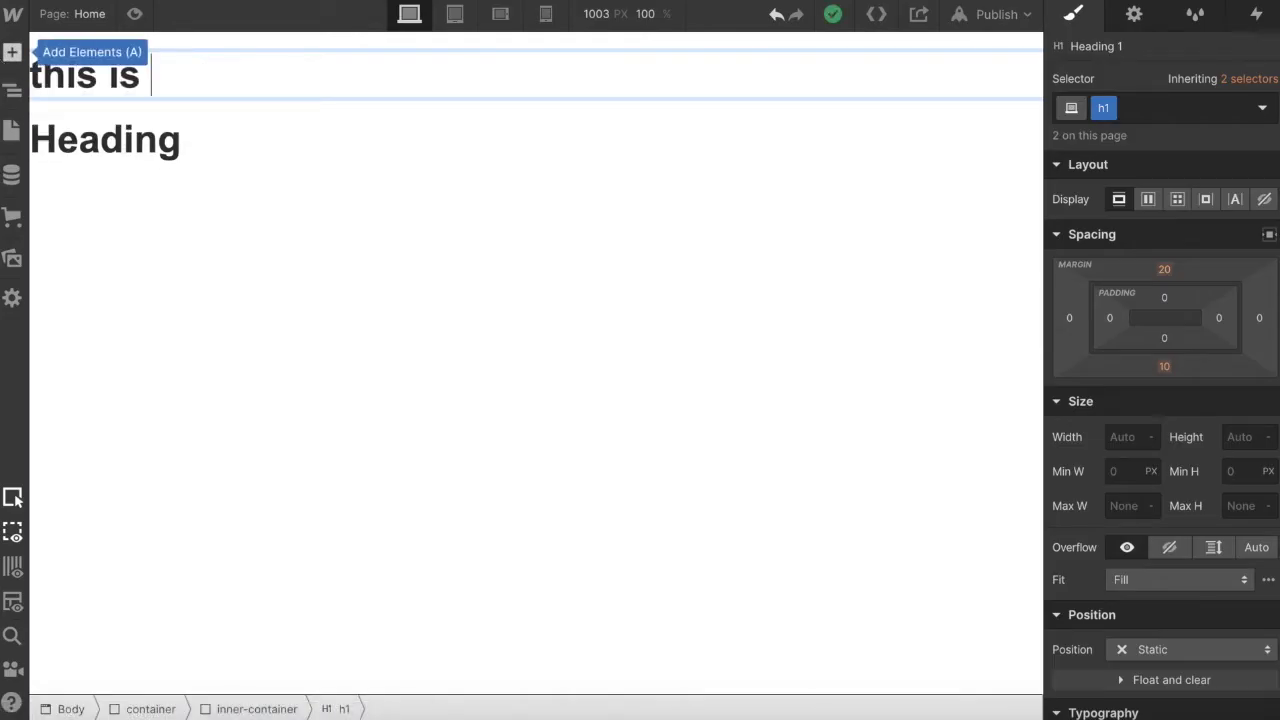
type("my story")
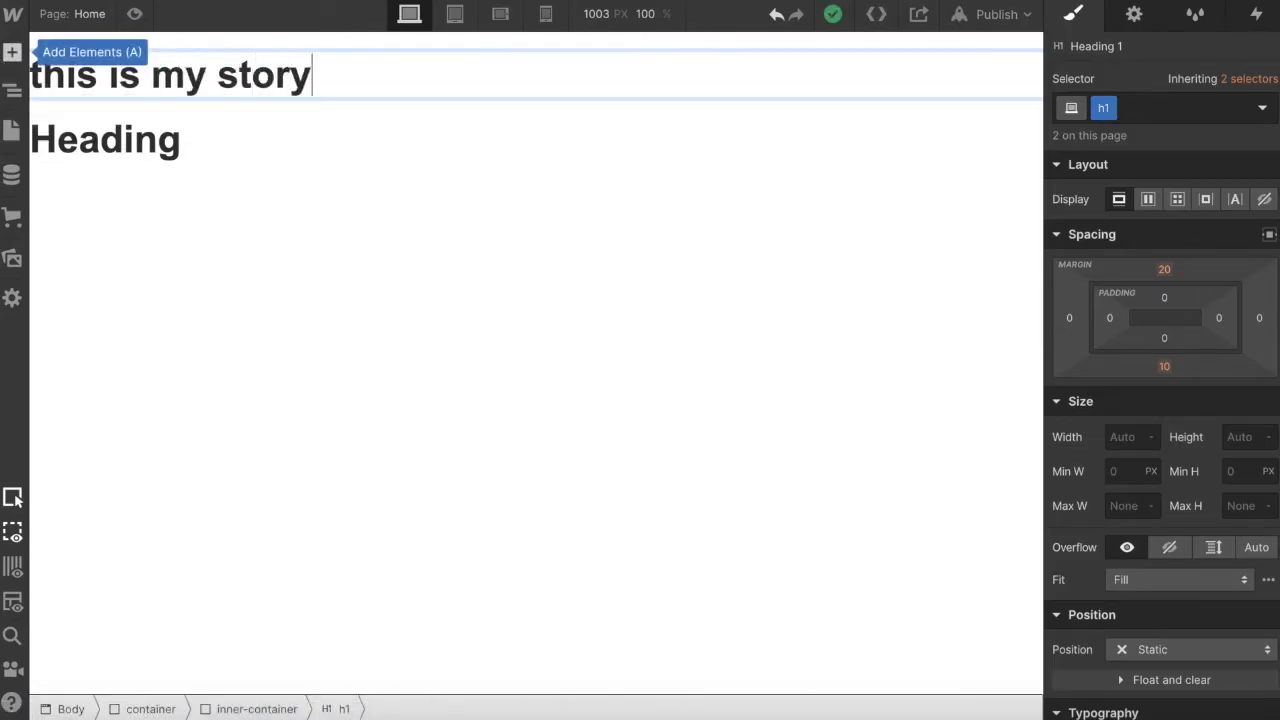
left_click(174, 143)
double_click(201, 143)
left_click_drag(201, 143, 13, 90)
type("this ")
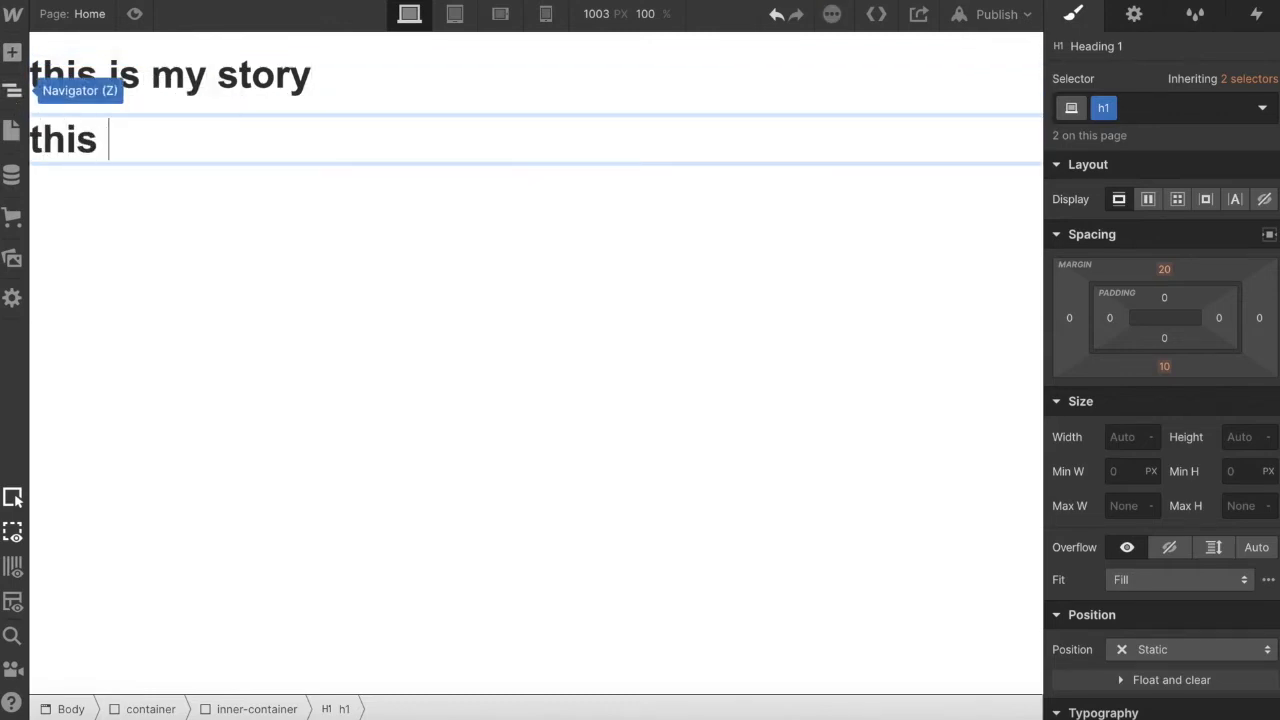
type("is my")
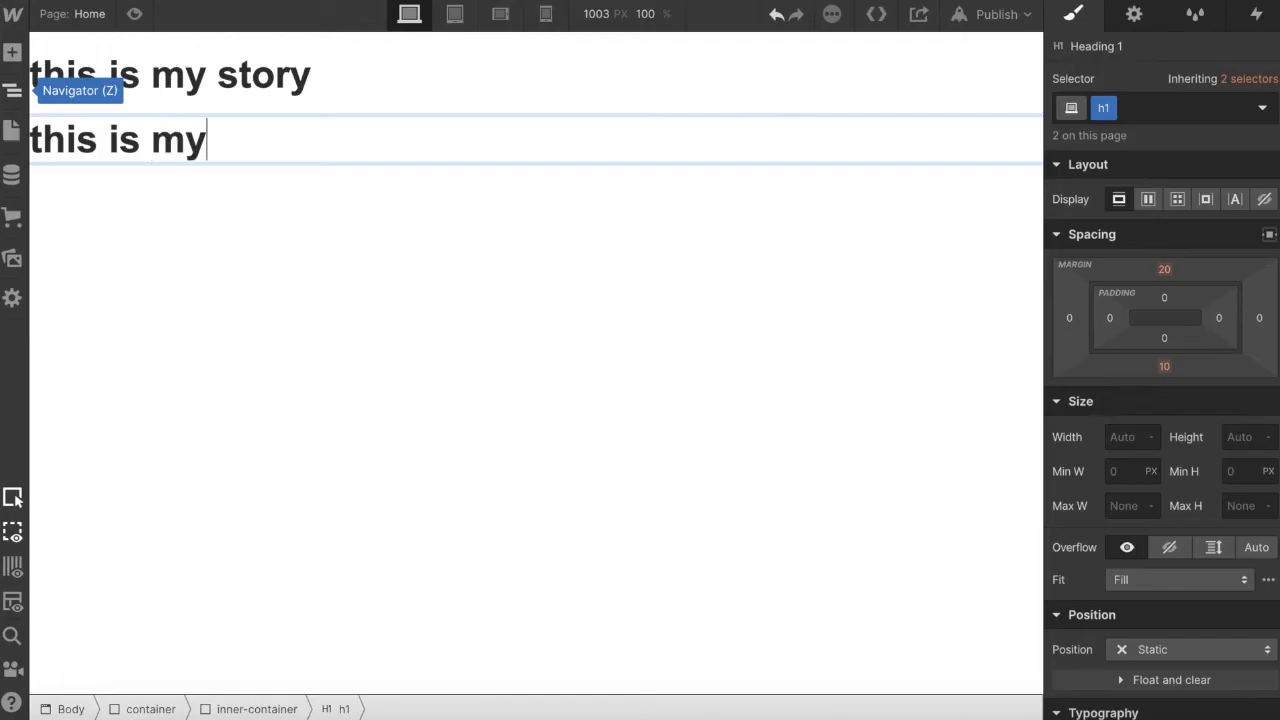
type(" story")
key("Escape")
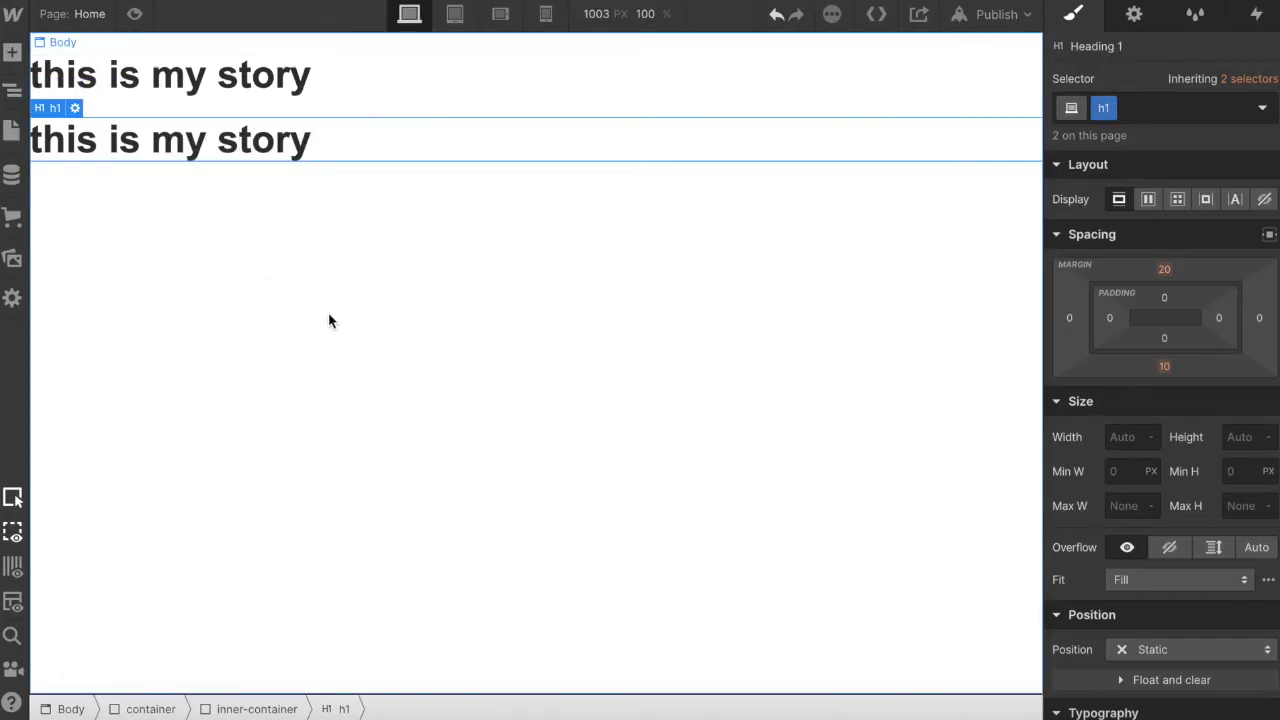
left_click(329, 318)
- Zero the h1 headings' margins and set their display to inline-block
left_click(228, 88)
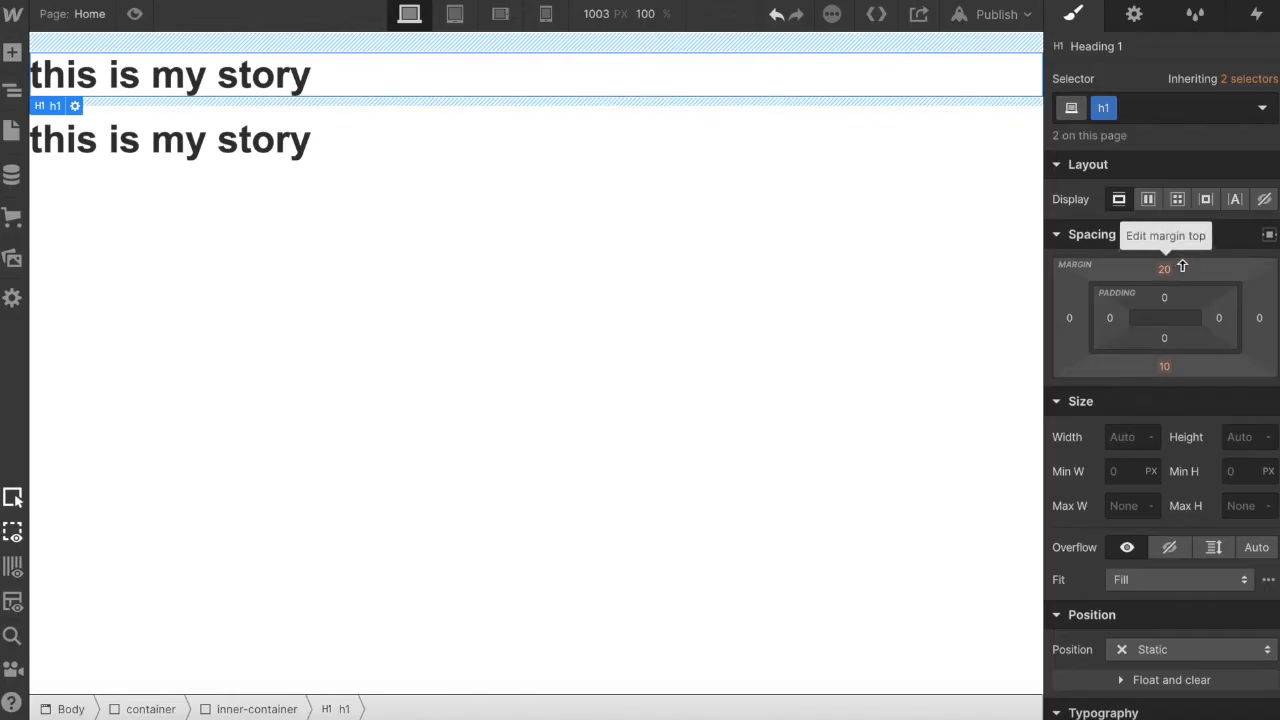
left_click_drag(1180, 268, 1187, 329)
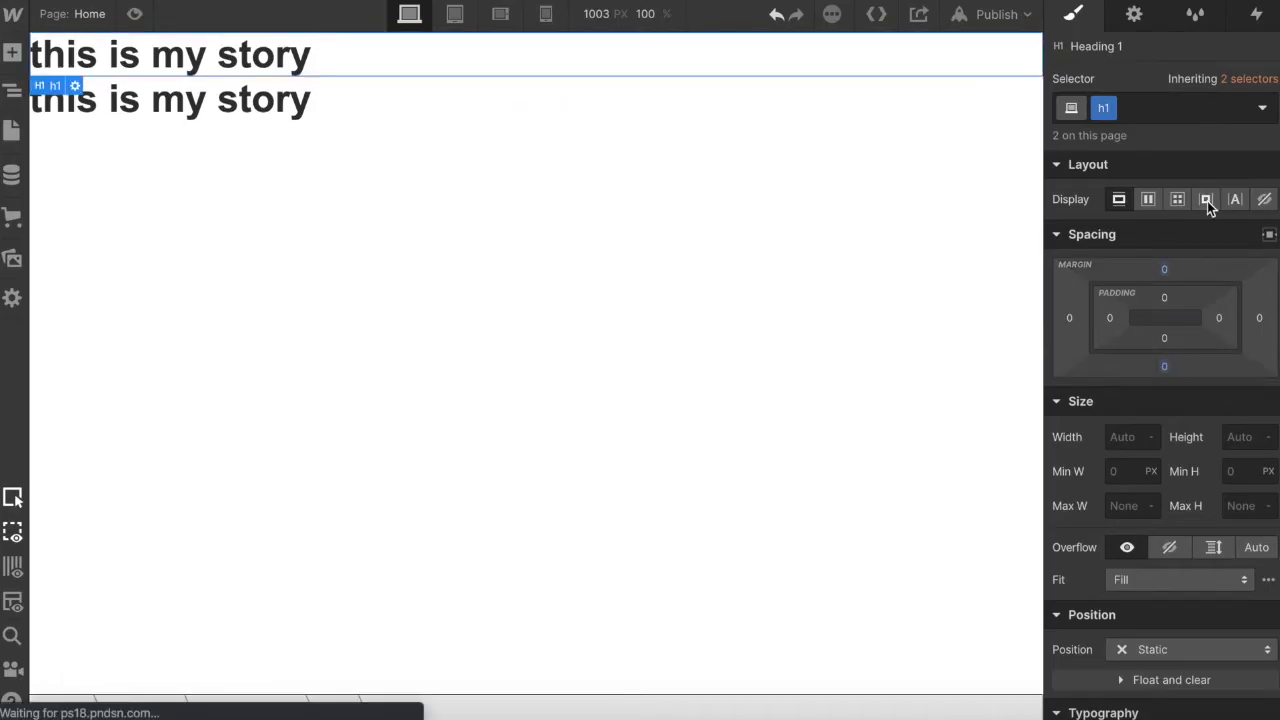
left_click(1207, 201)
- Set the h1 font size to 20 VW with a unitless line height of 1
scroll(1177, 480, "down", 1)
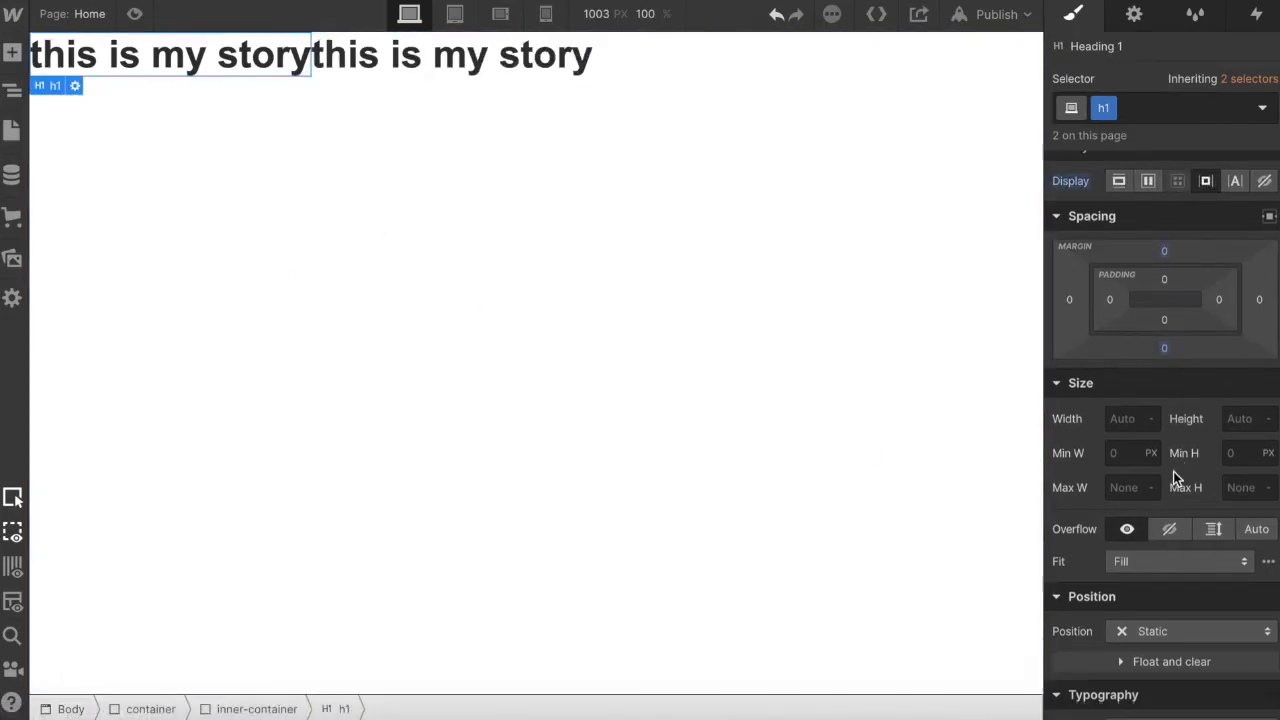
scroll(1177, 480, "down", 5)
left_click(1129, 455)
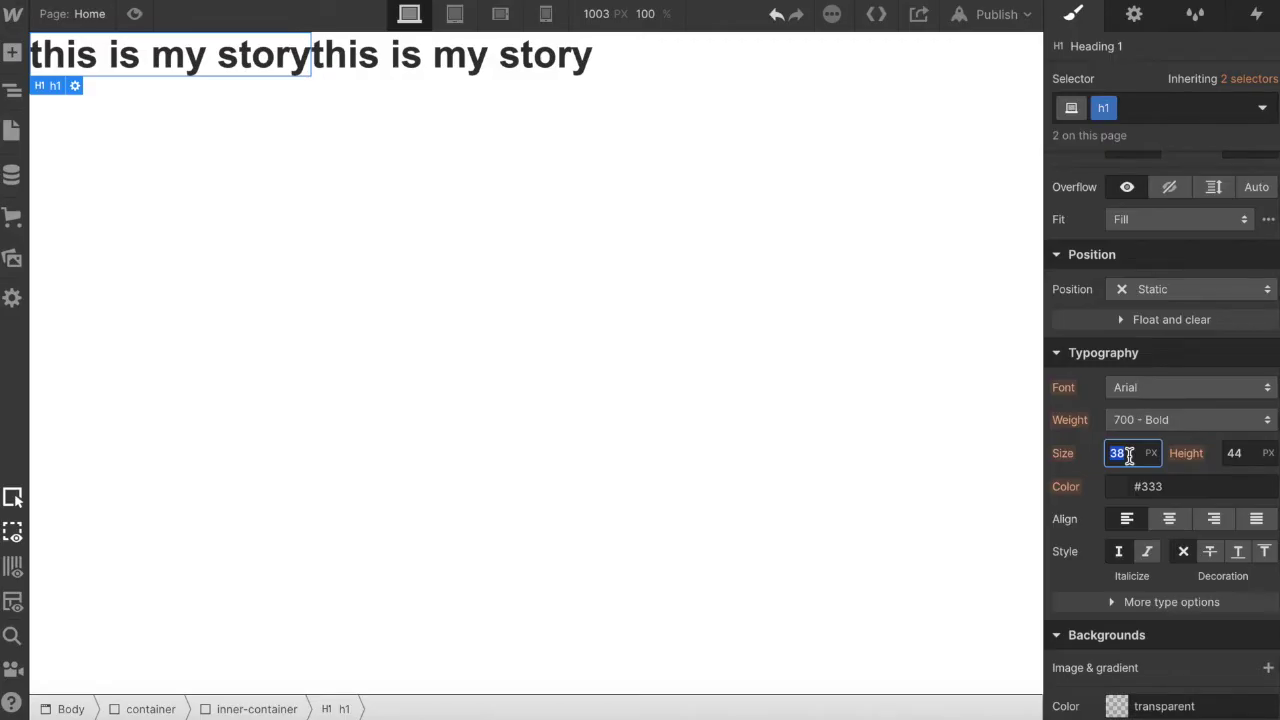
type("10")
key("Return")
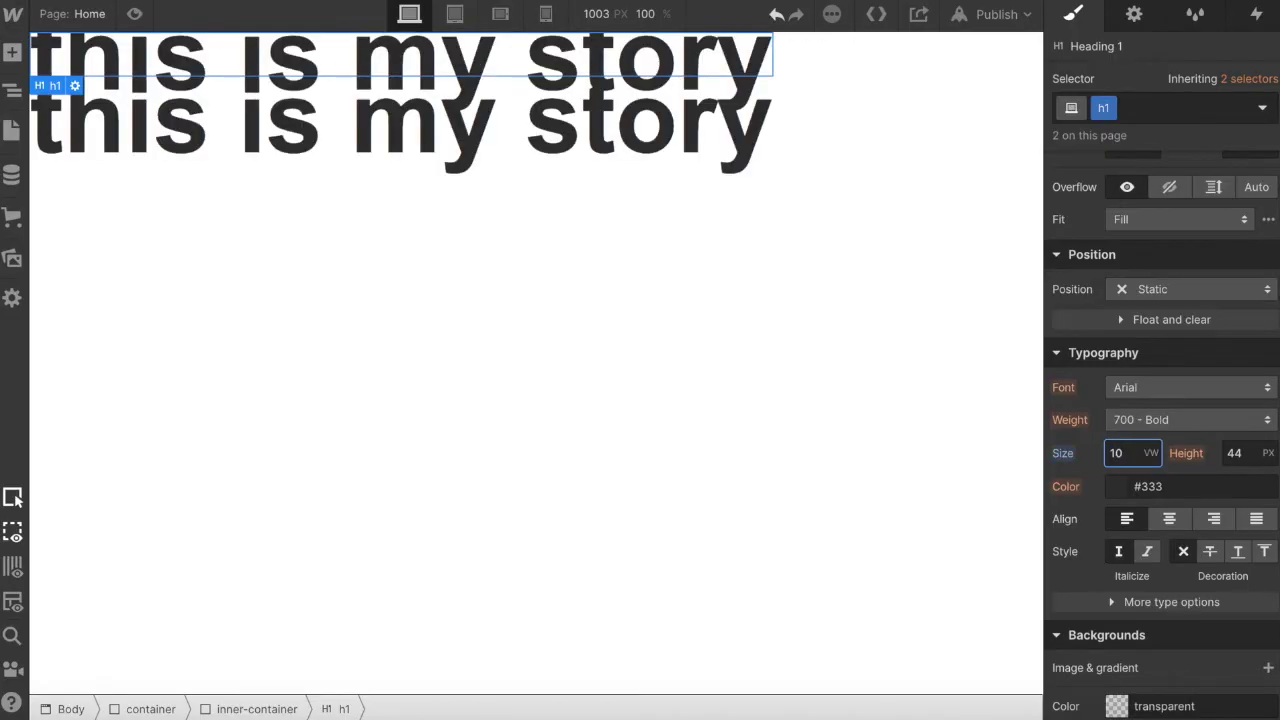
left_click(1267, 453)
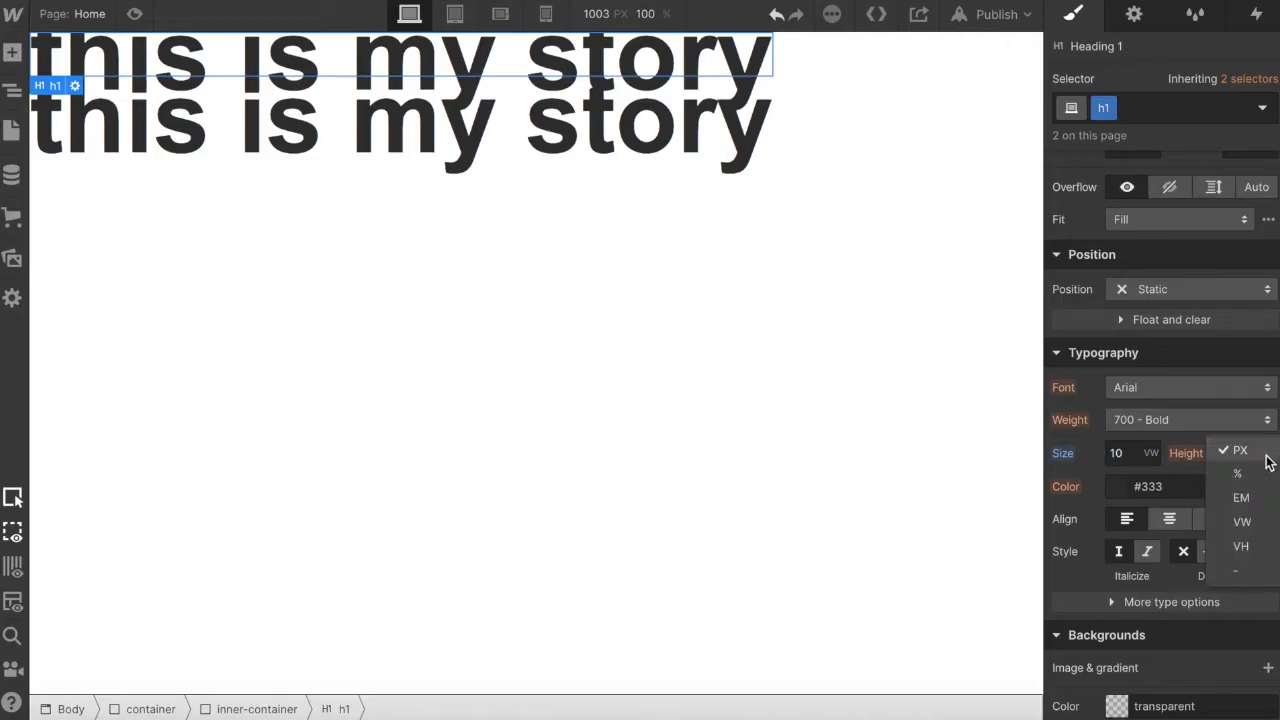
left_click(1233, 574)
left_click(1247, 456)
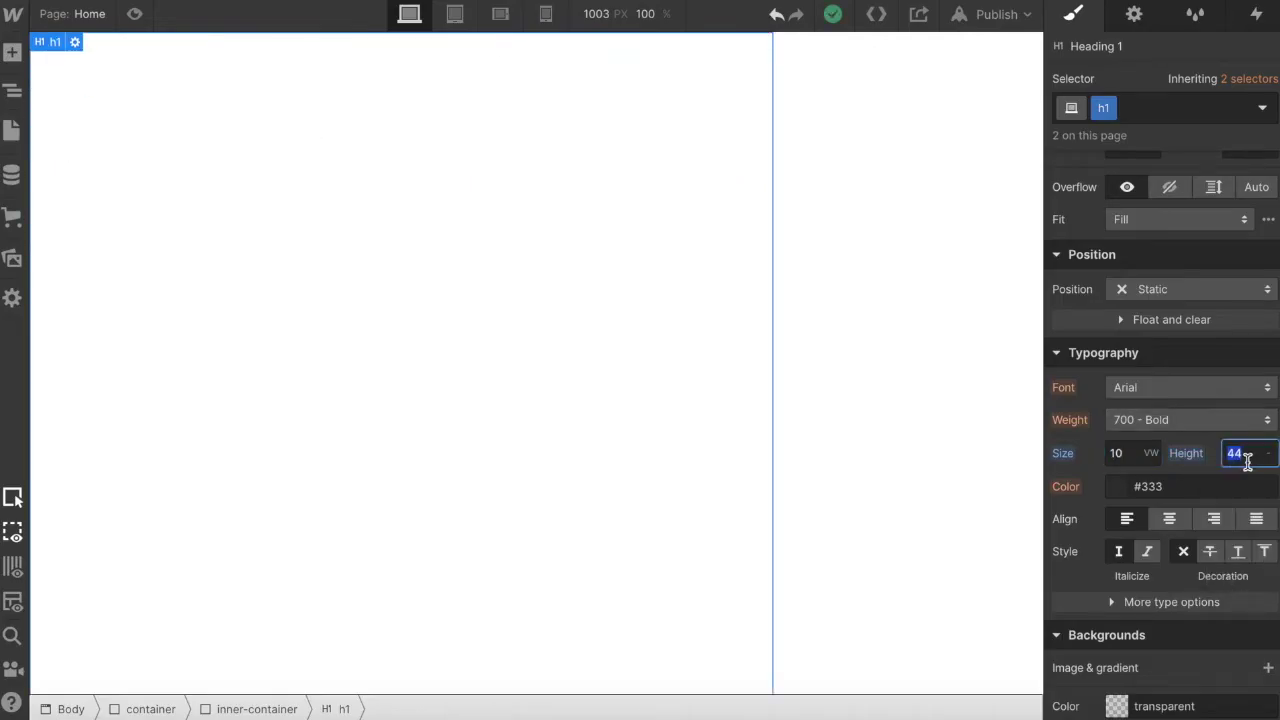
type("1")
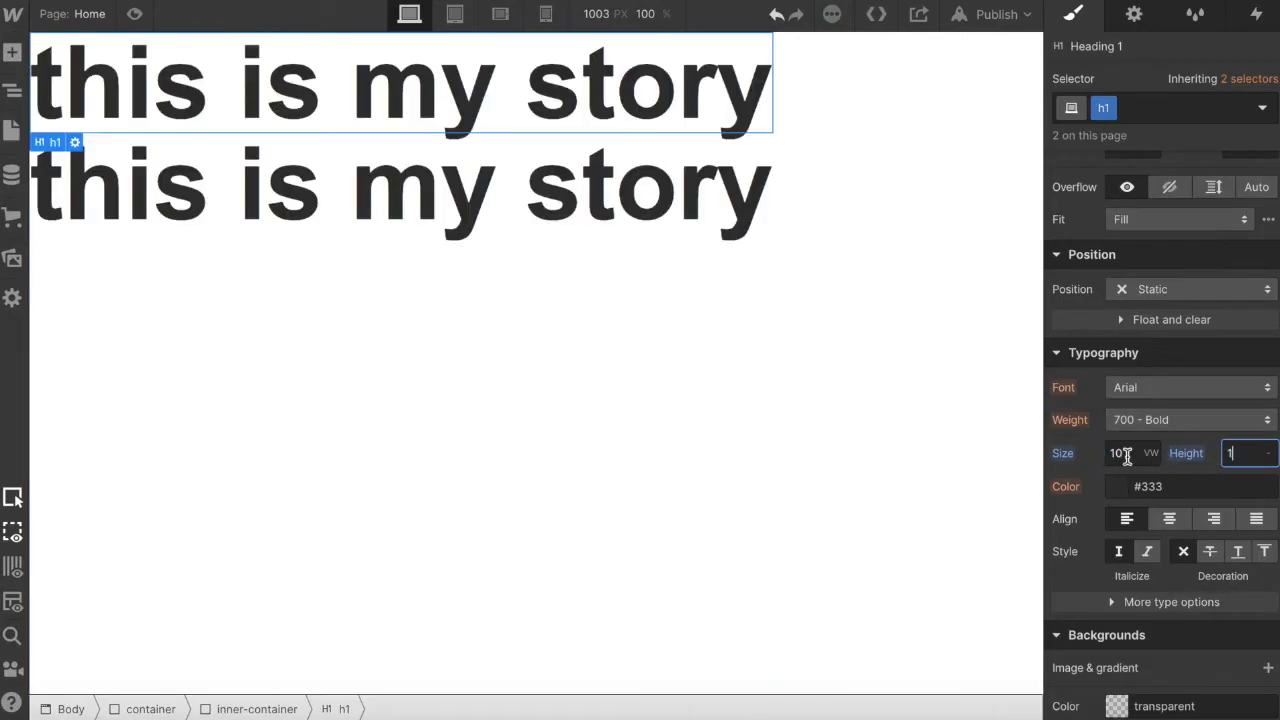
left_click(1128, 456)
type("20")
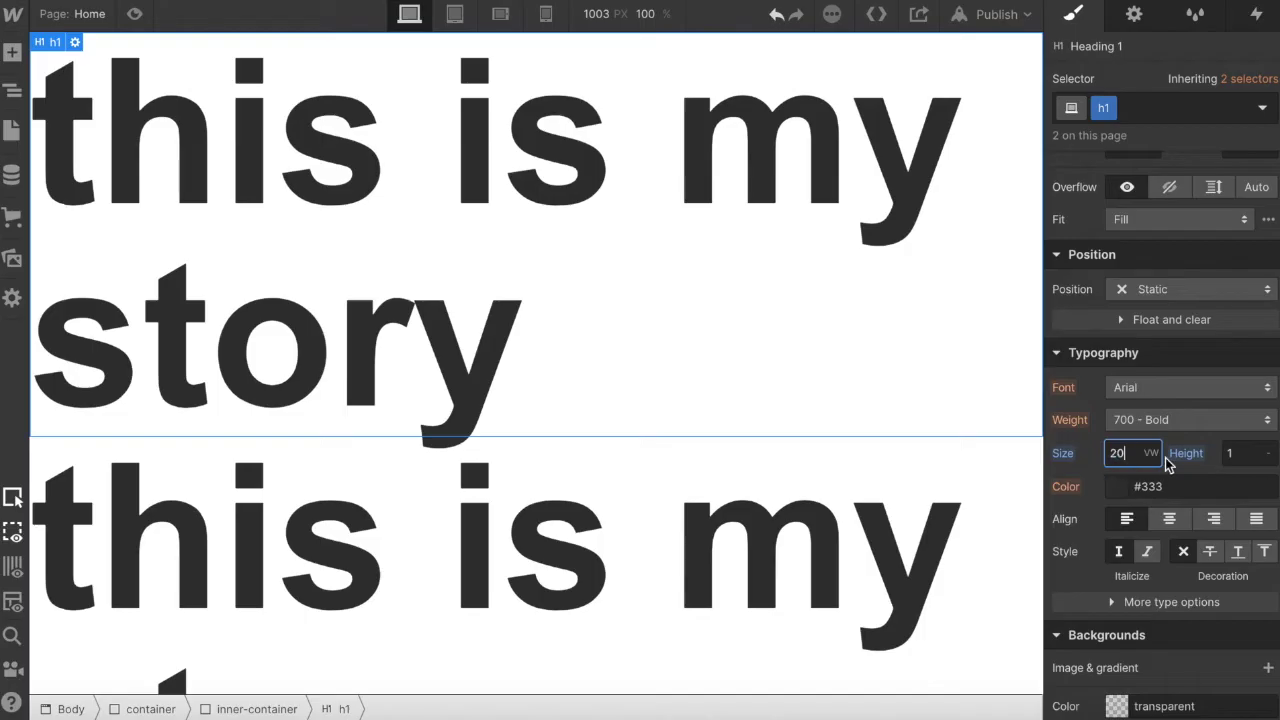
- Set the headings' text breaking to No Wrap under More type options
scroll(1167, 455, "down", 5)
left_click(1110, 234)
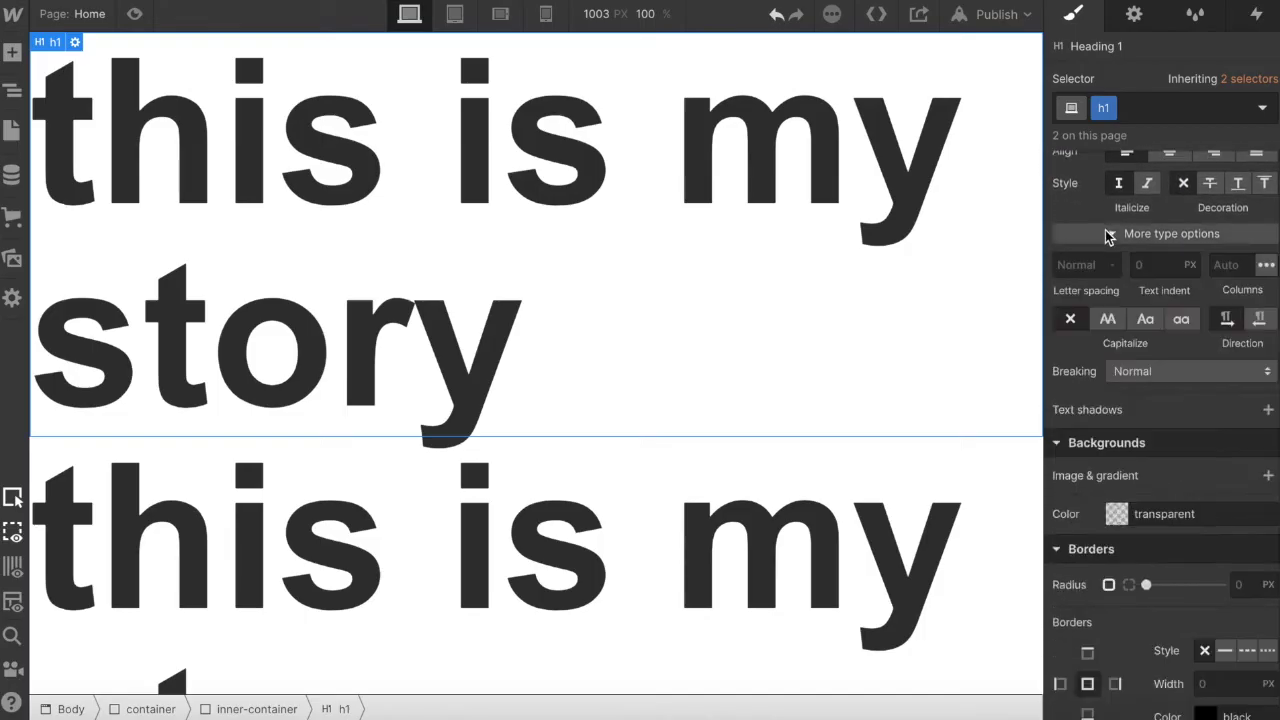
left_click(1155, 371)
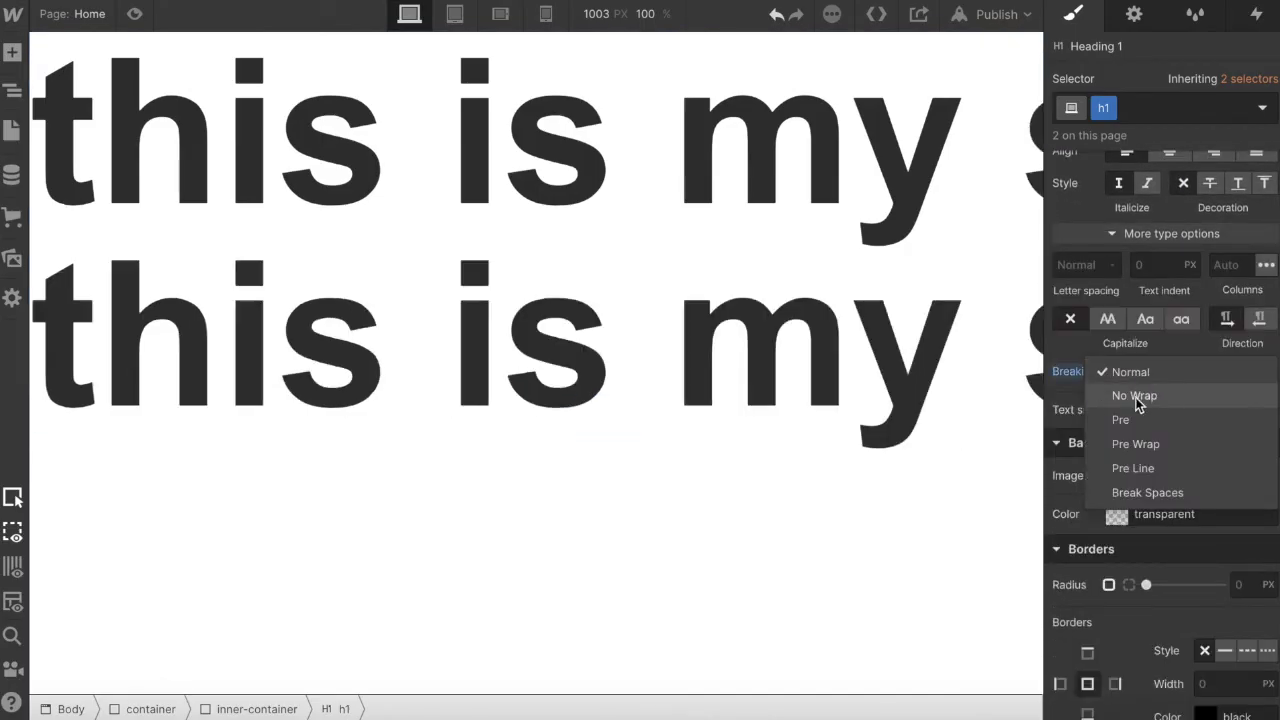
left_click(1136, 398)
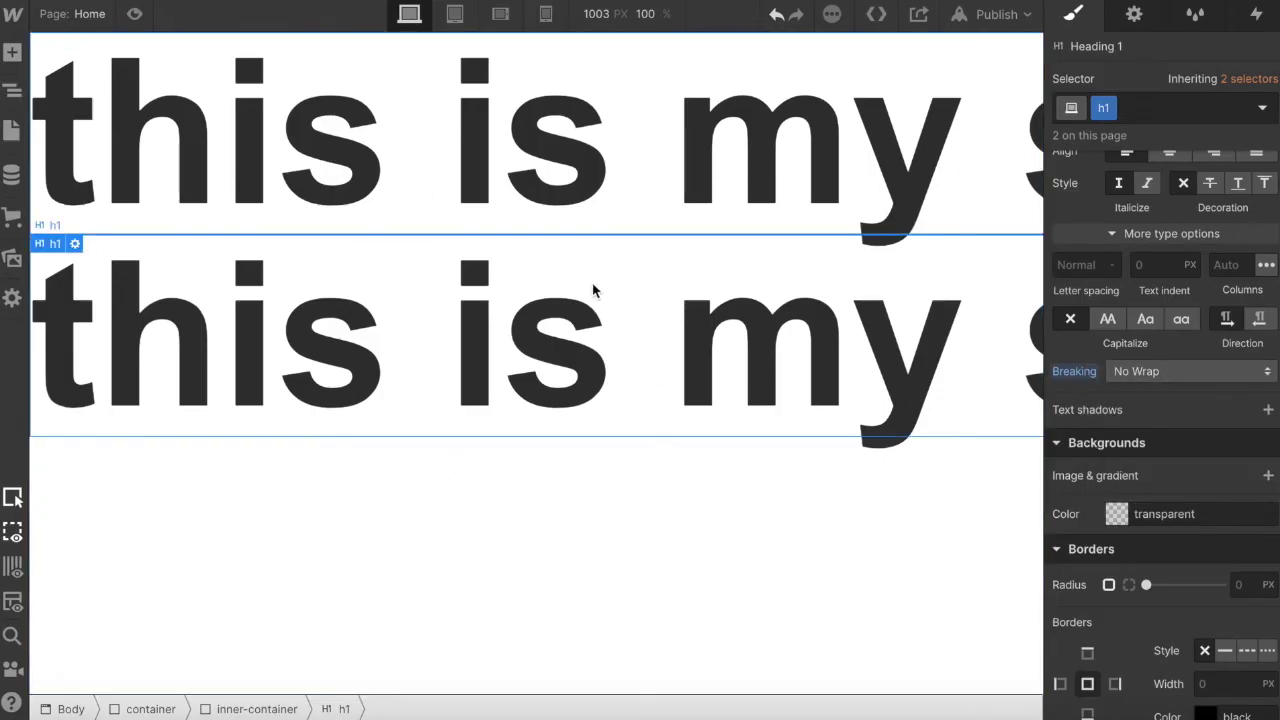
- Set inner-container to Flex display with Align Center and Justify Start
left_click(12, 90)
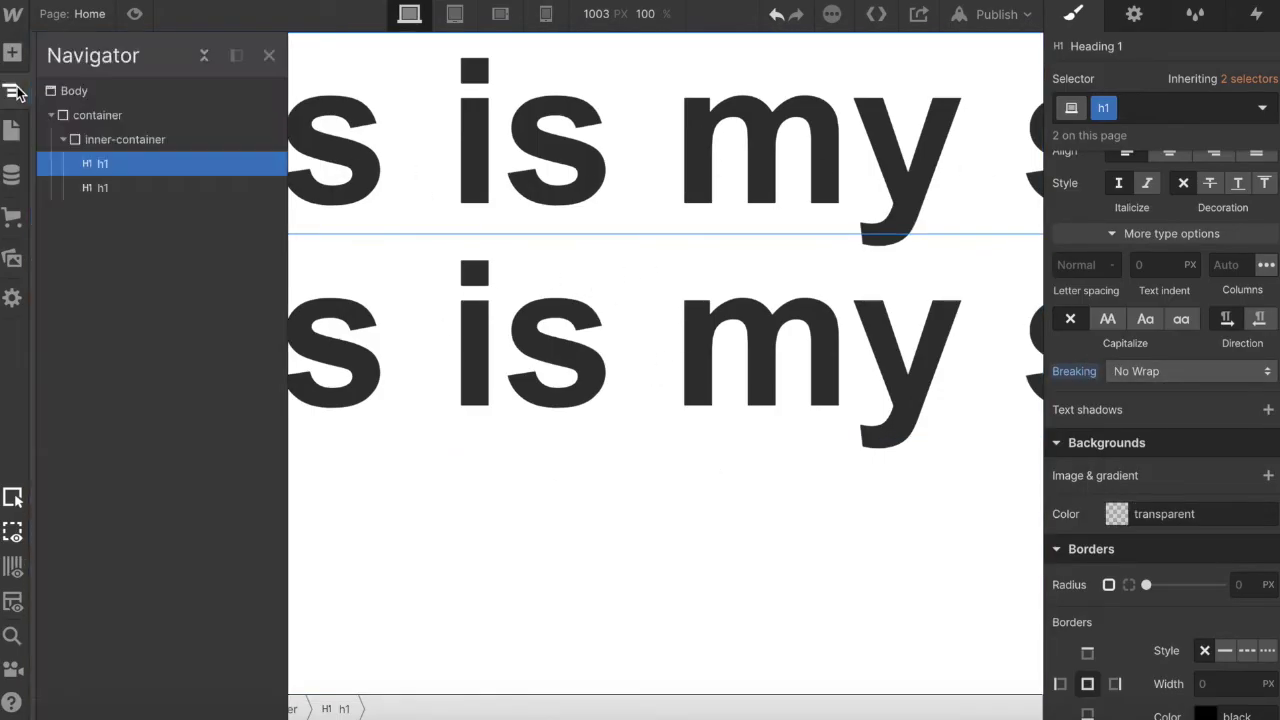
left_click(126, 145)
scroll(1171, 318, "up", 5)
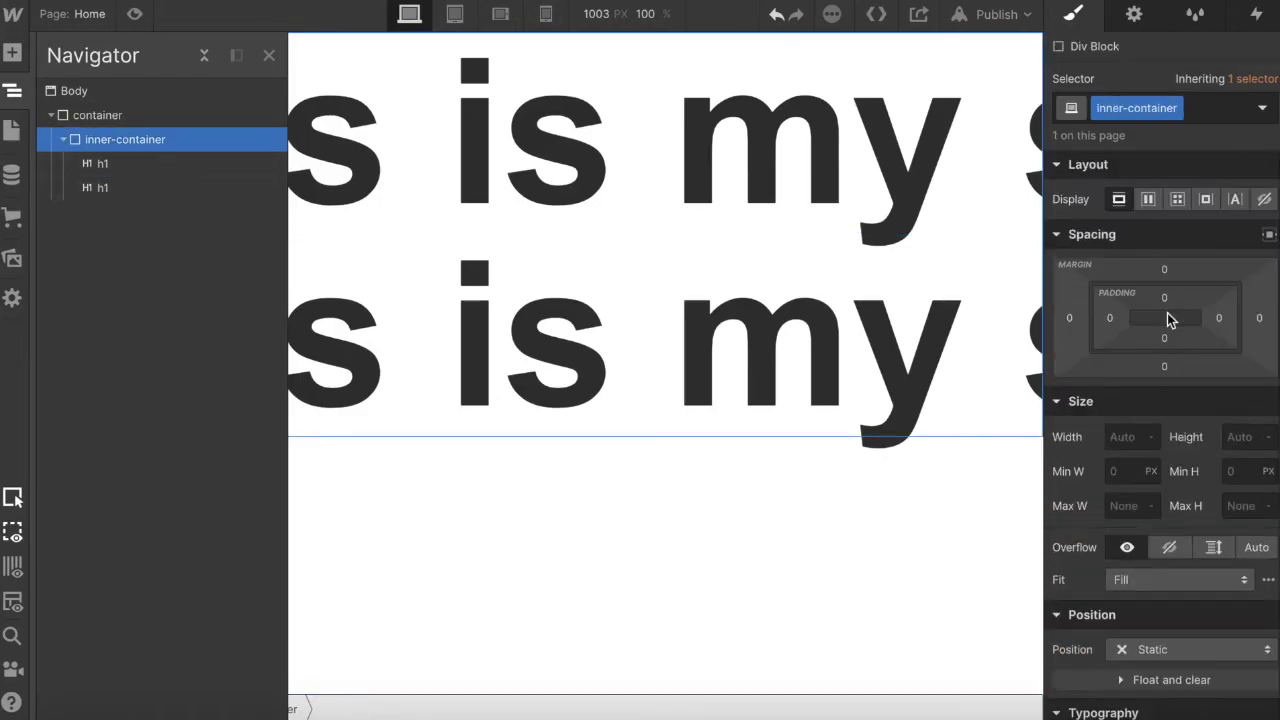
left_click(1150, 201)
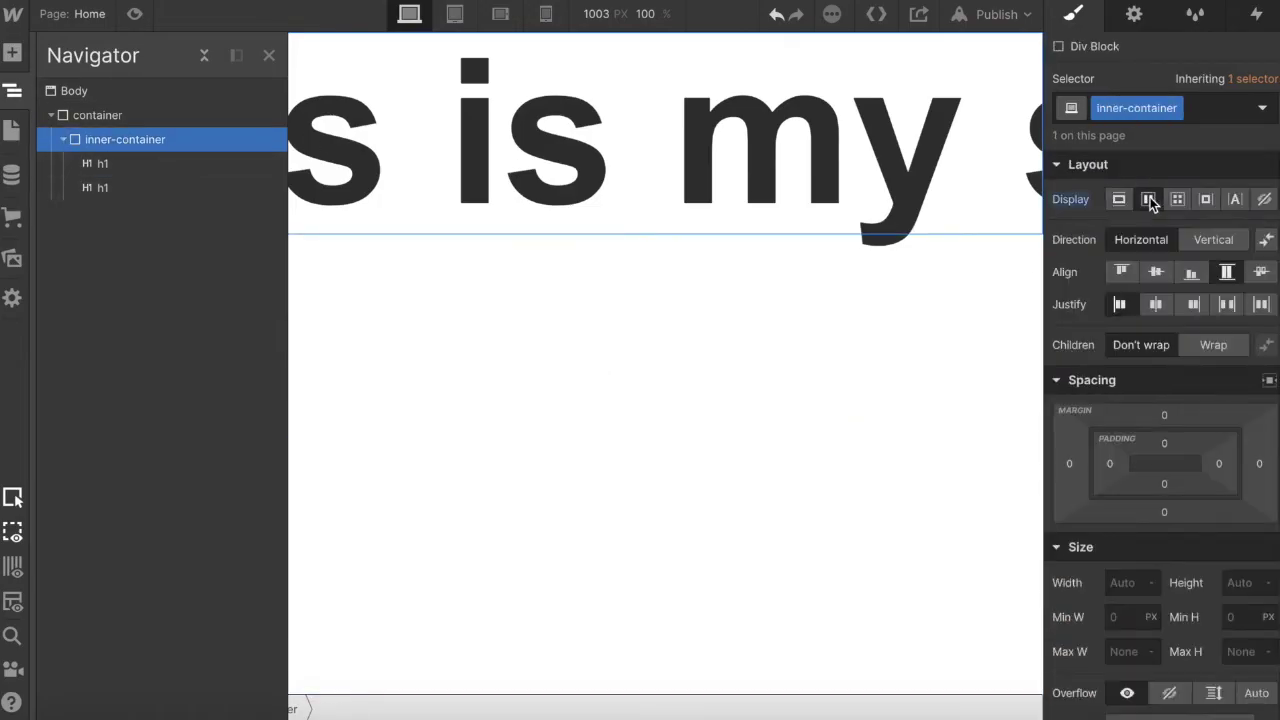
left_click(1155, 273)
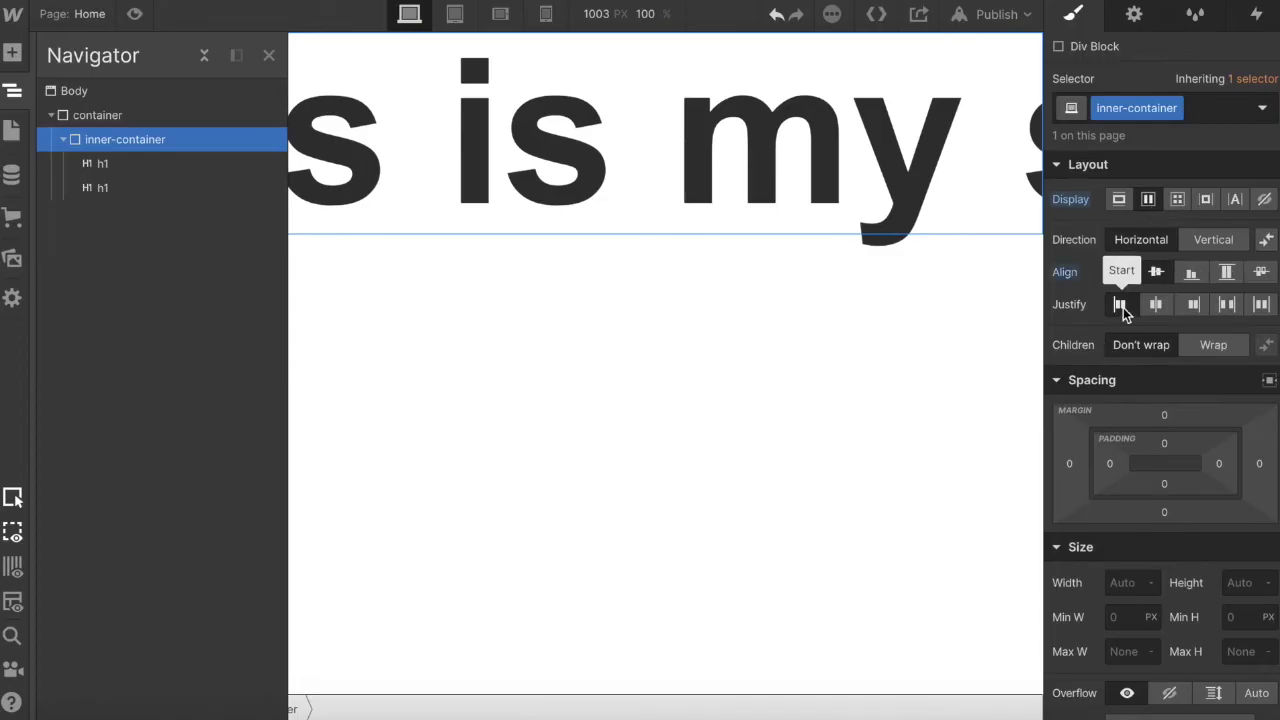
left_click(1122, 308)
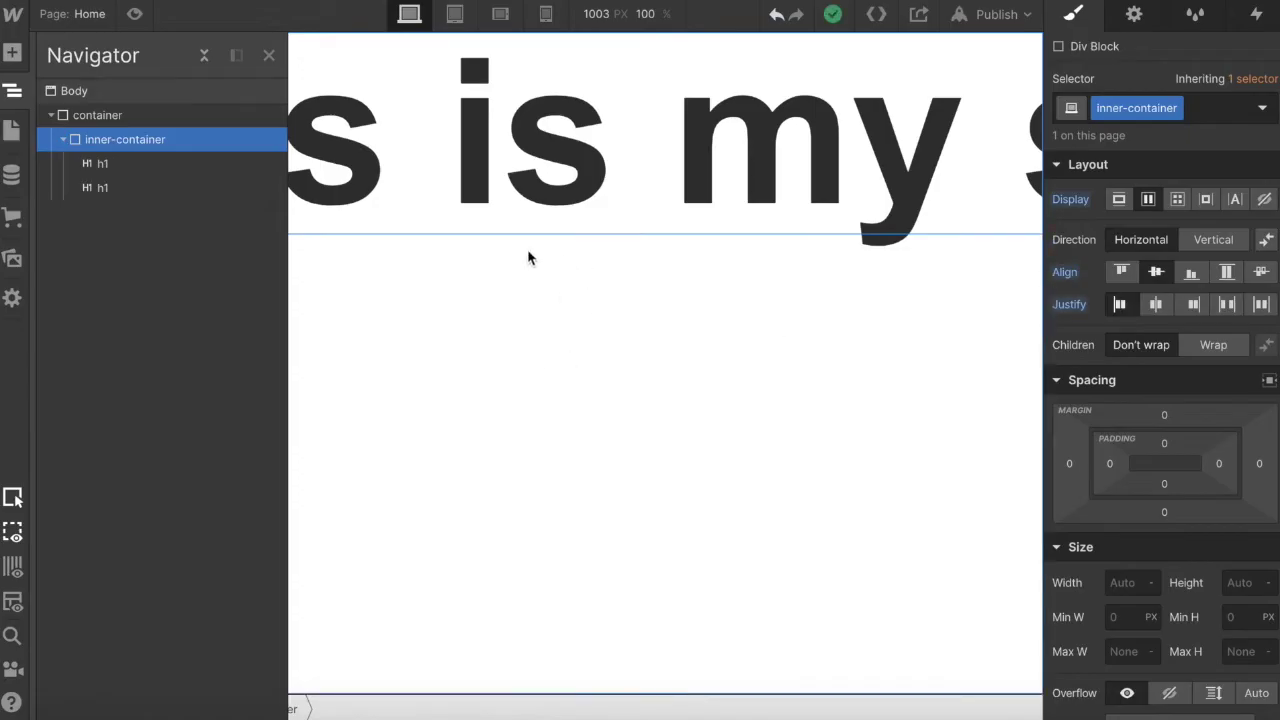
left_click(558, 310)
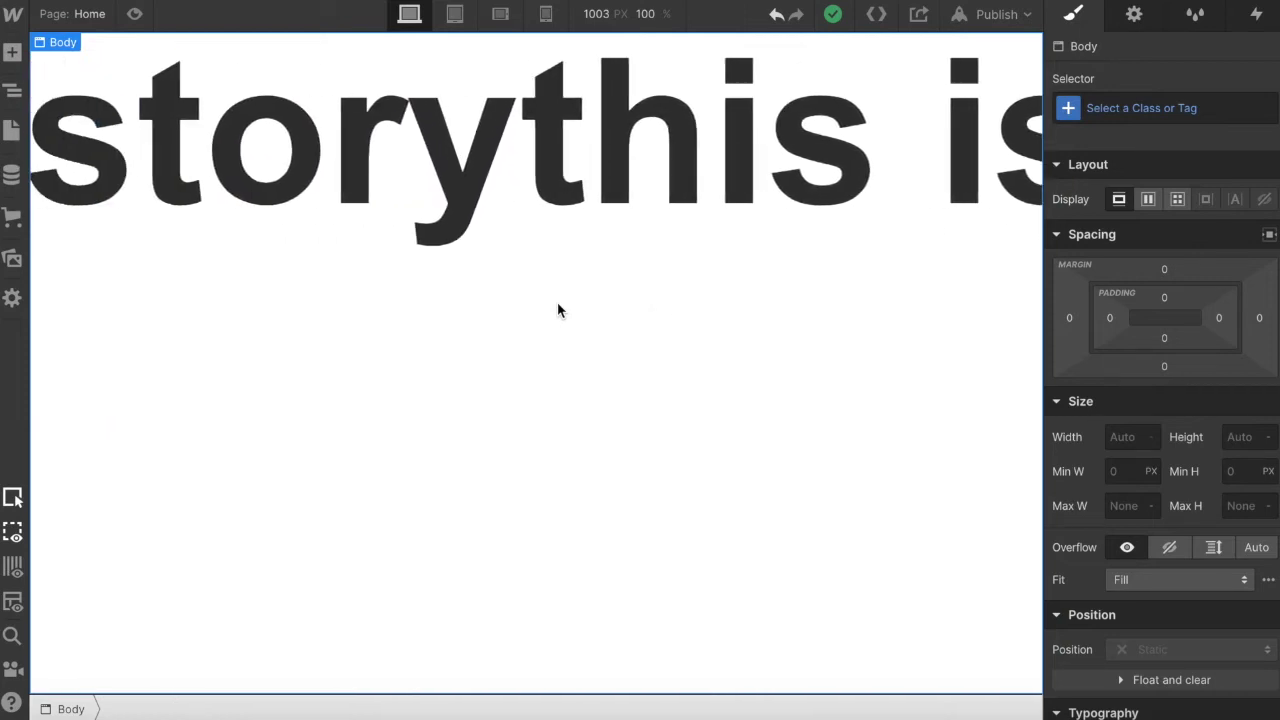
- Give the h1 headings a right margin of 1vw, then increase it to 7vw
left_click(454, 146)
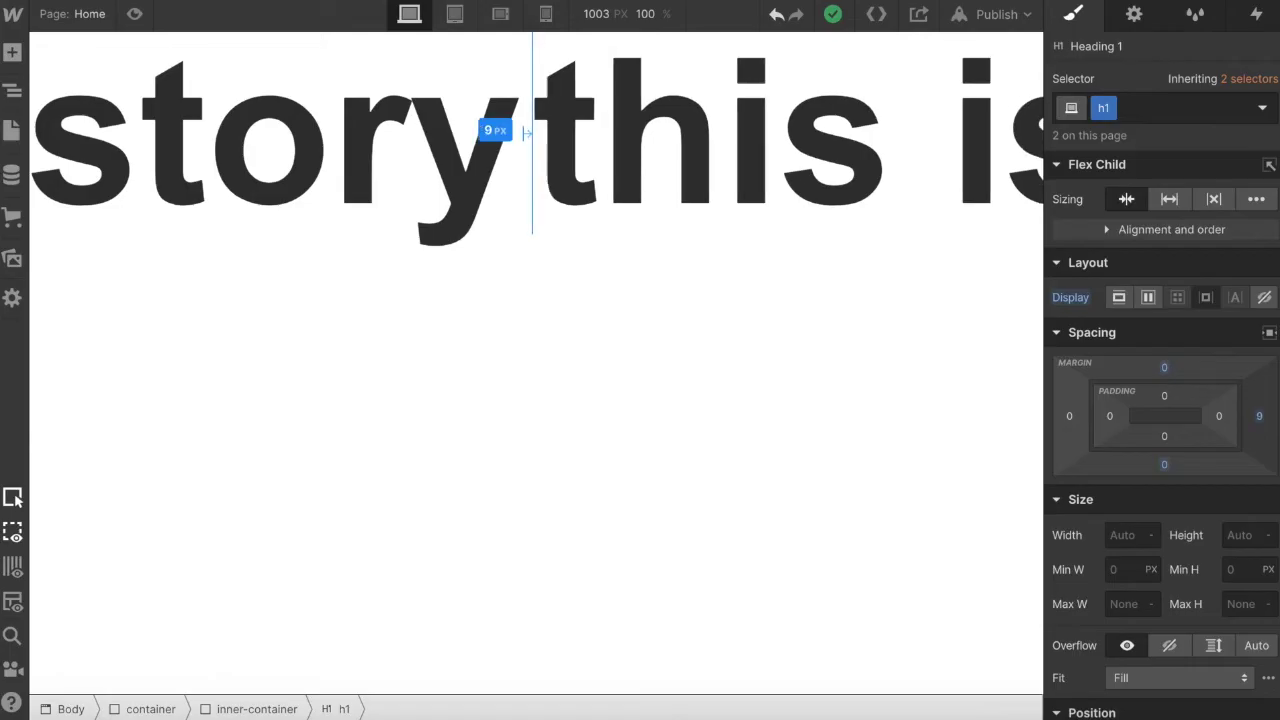
left_click(1260, 418)
type("1v")
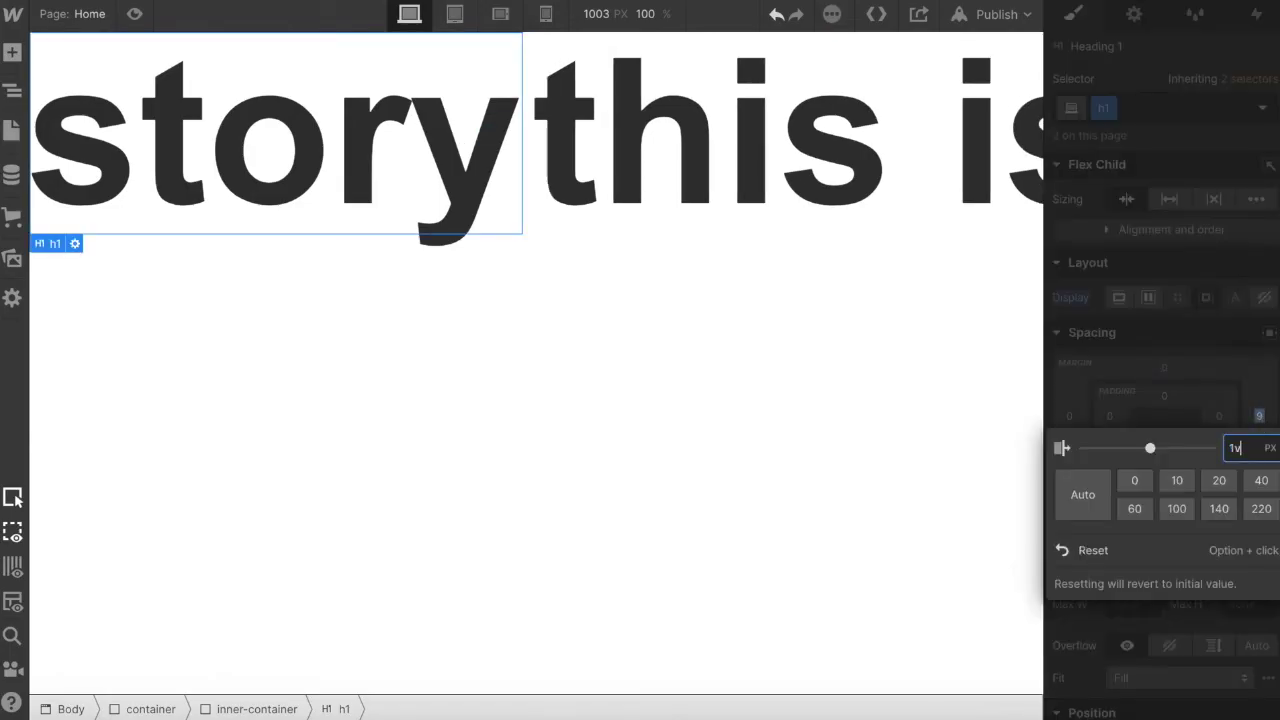
type("w")
key("Return")
left_click_drag(1262, 426, 1276, 418)
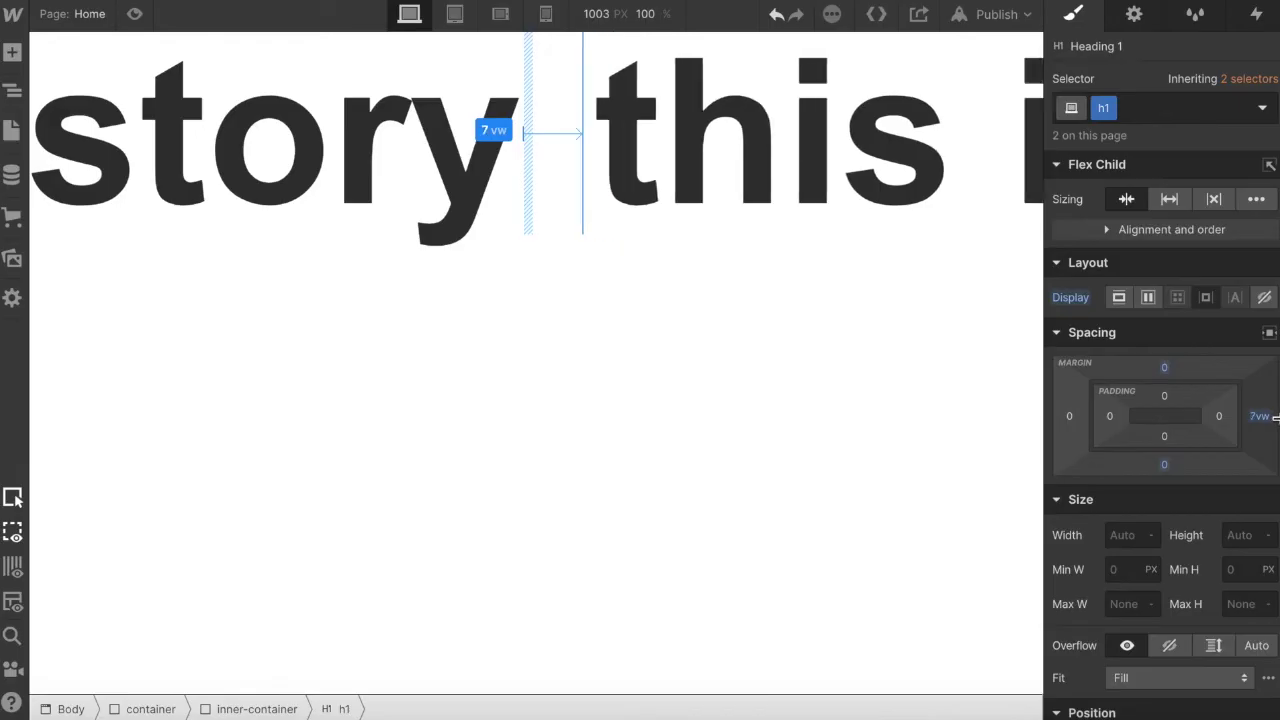
scroll(578, 327, "right", 5)
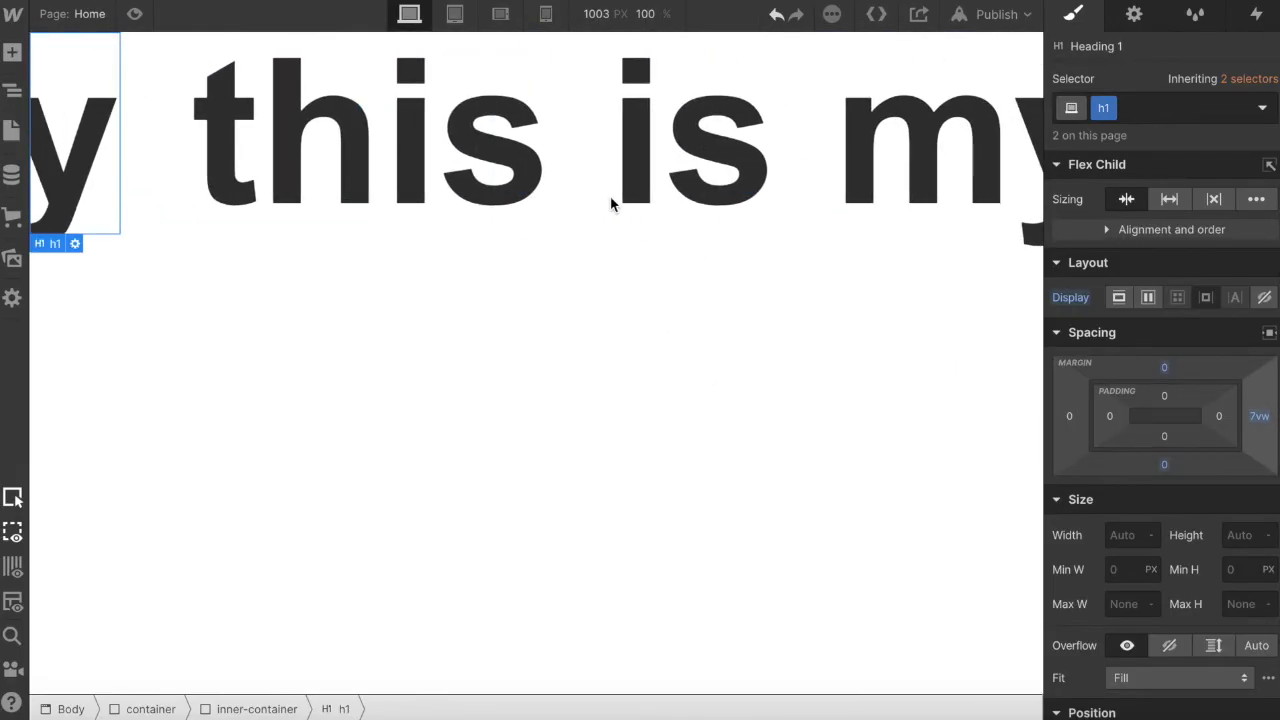
scroll(612, 204, "right", 5)
scroll(612, 204, "left", 3)
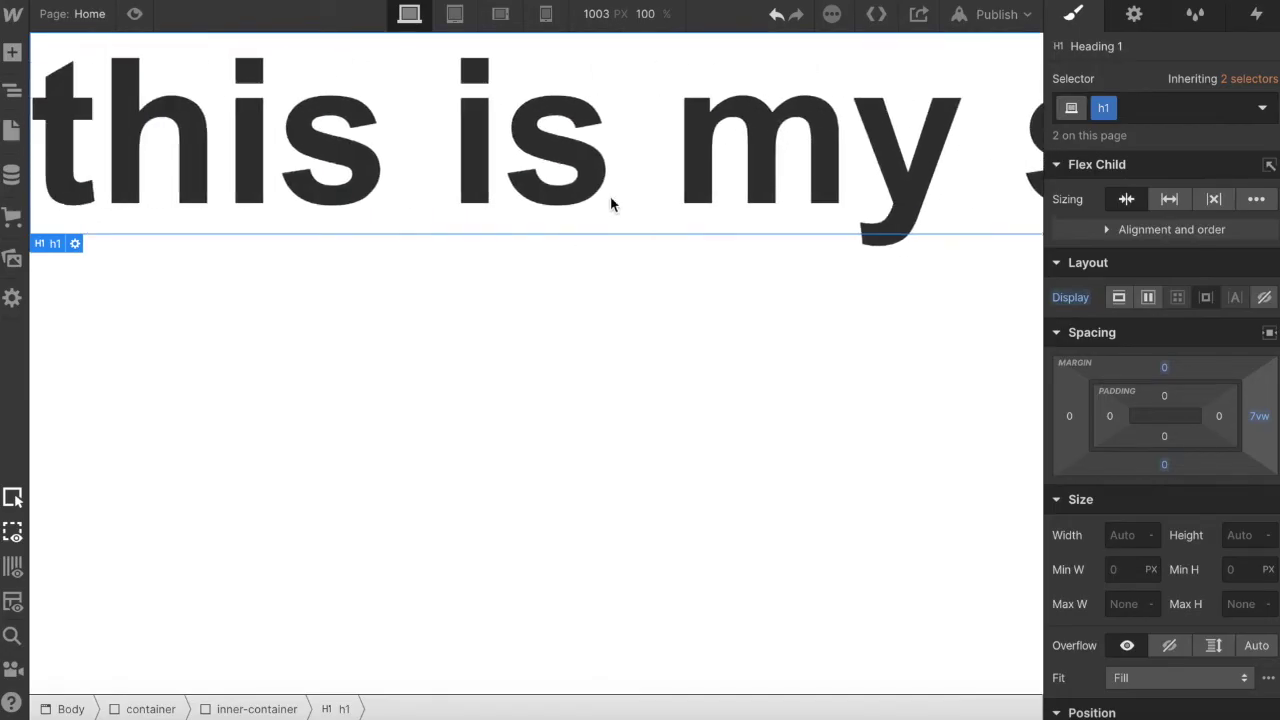
- Make container 100% wide, overflow hidden, with 56 px top and bottom padding
left_click(8, 94)
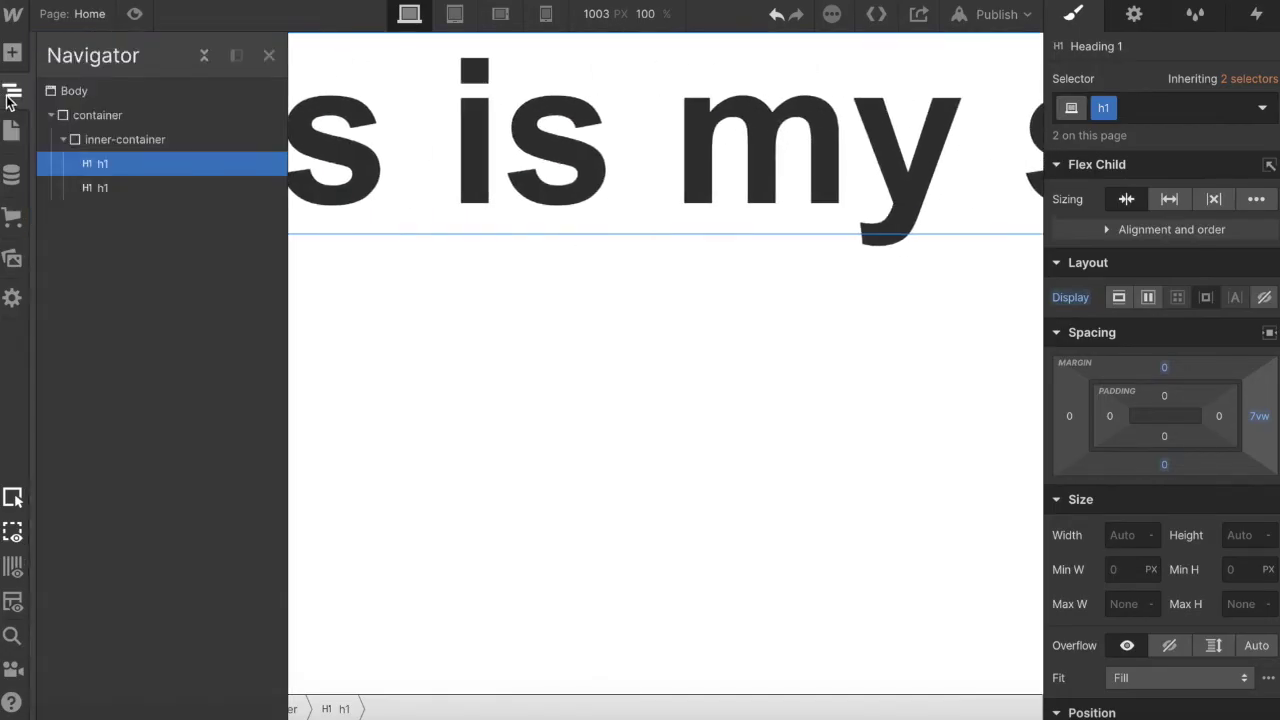
left_click(123, 114)
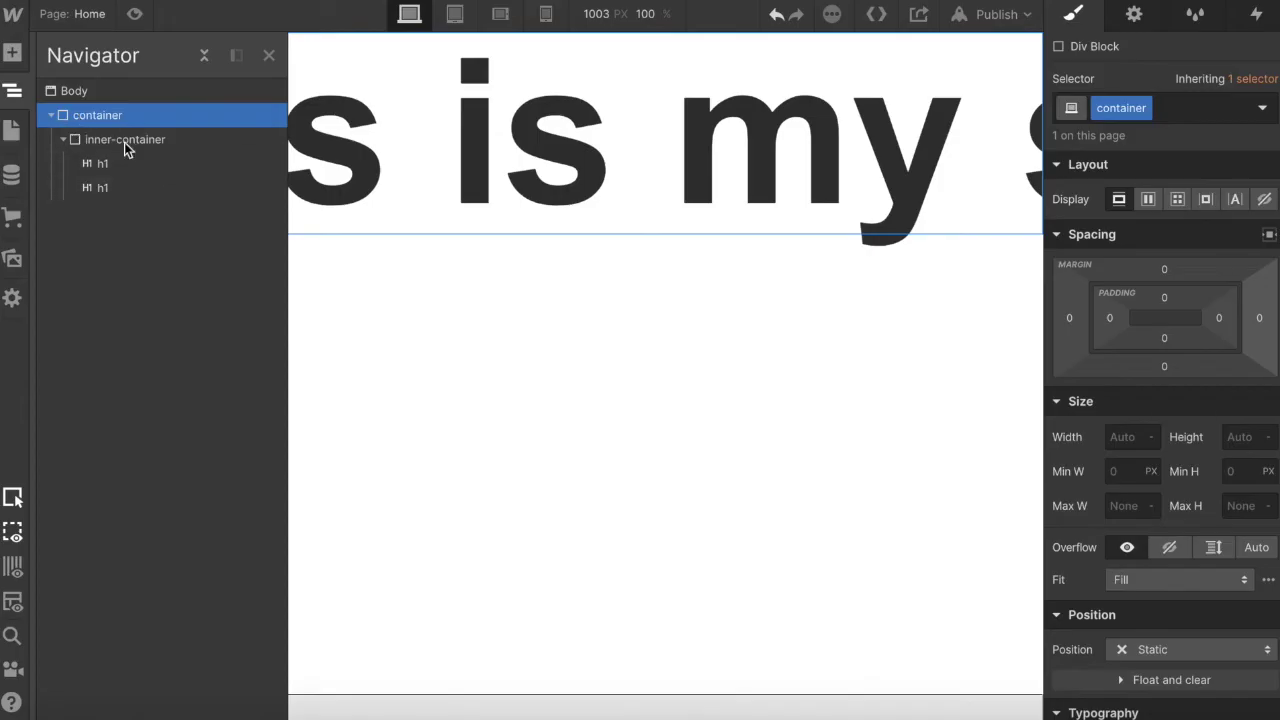
left_click(1123, 437)
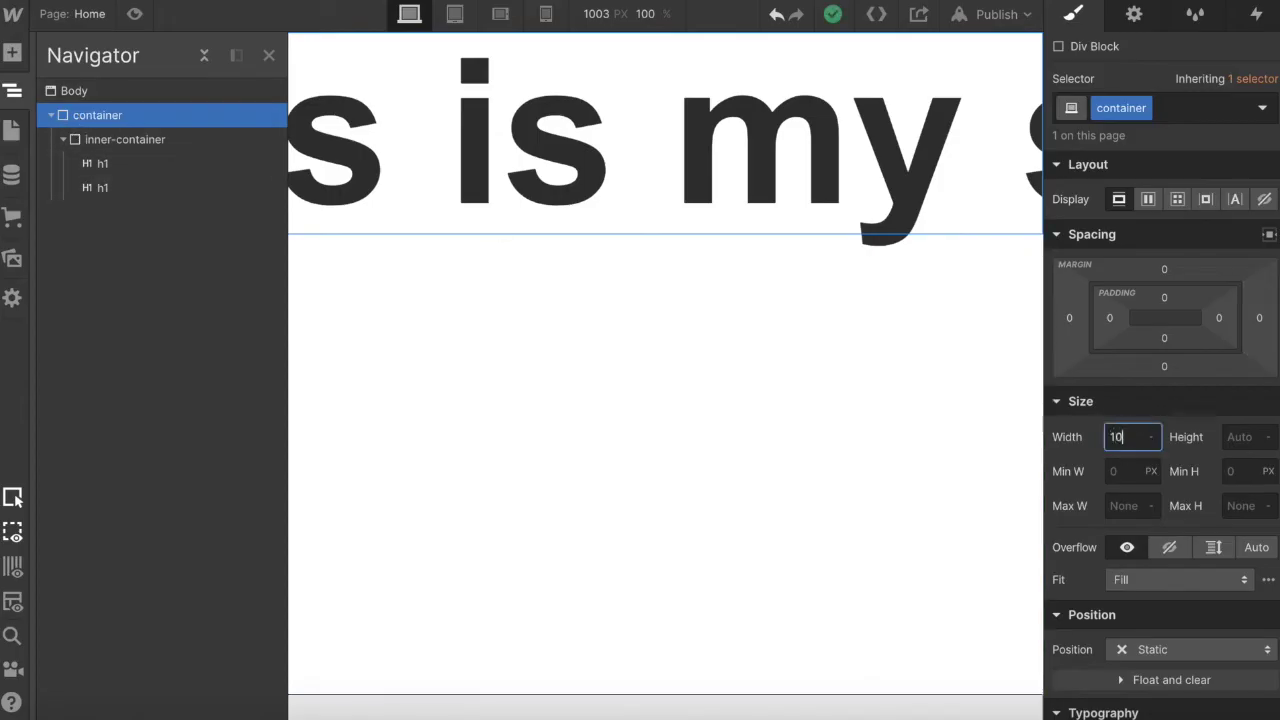
left_click(1170, 549)
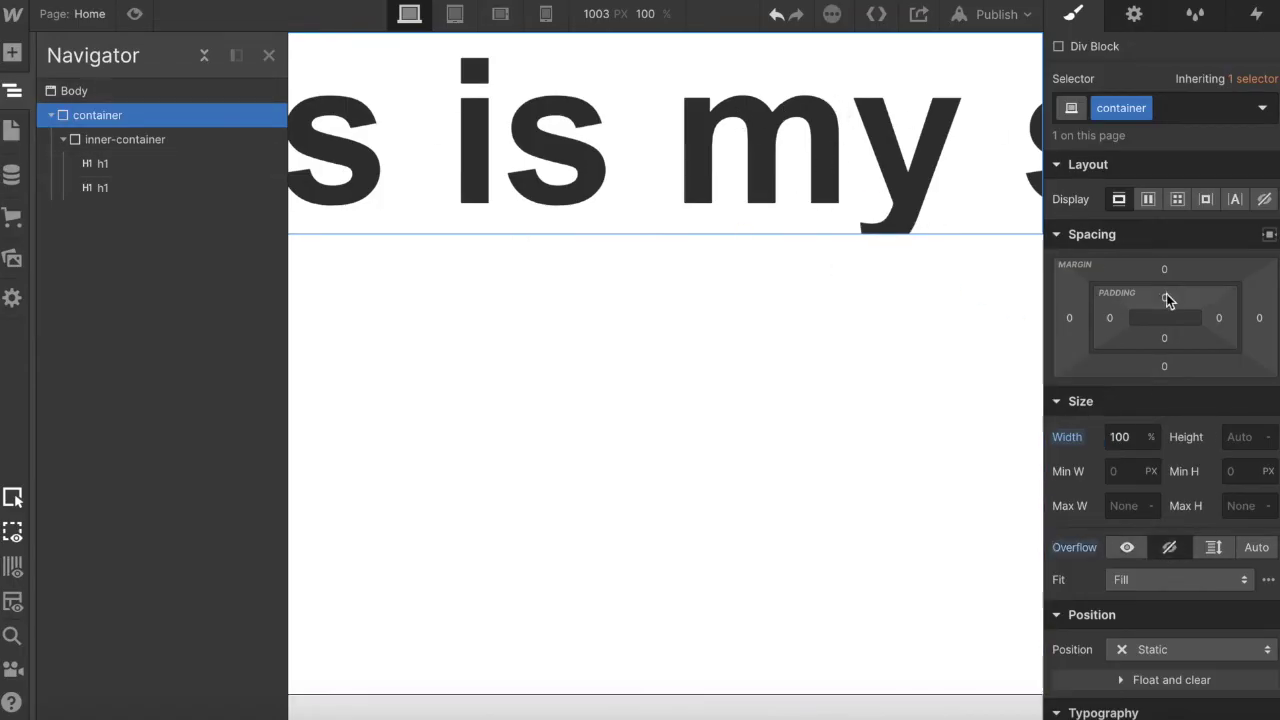
left_click_drag(1167, 294, 1160, 466)
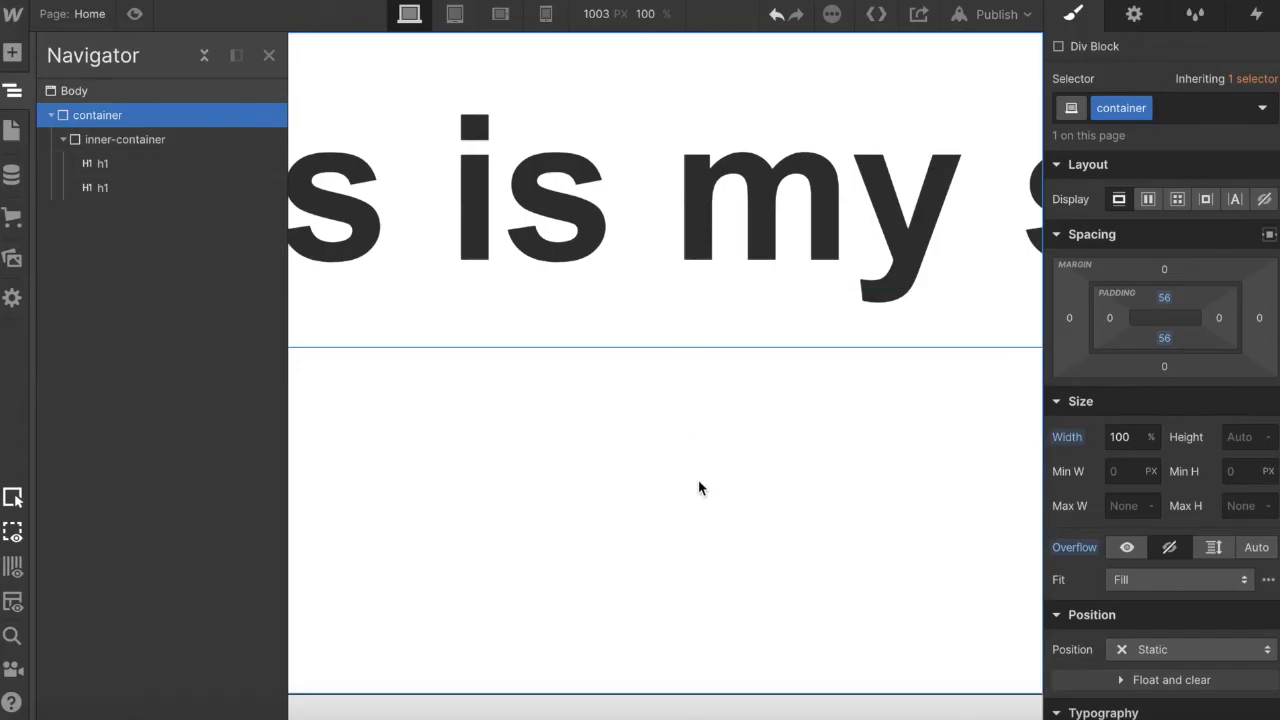
left_click(1269, 13)
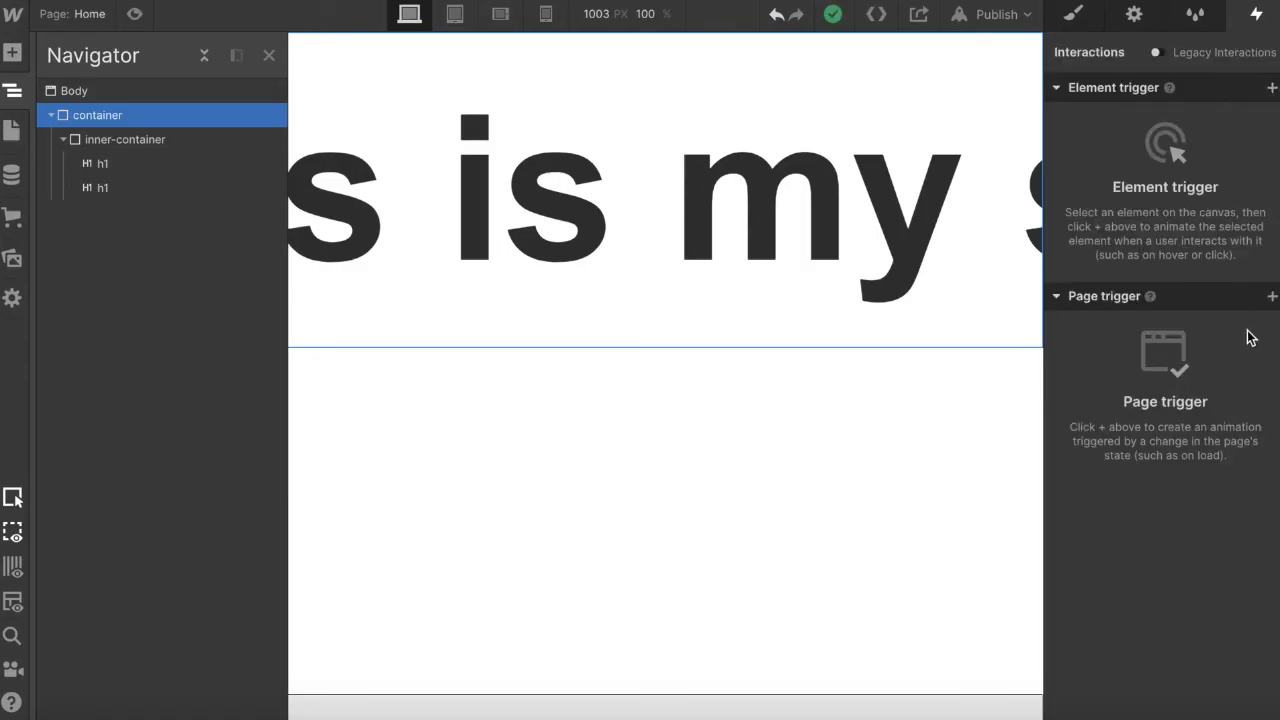
- Add a Page load trigger that starts a new timed animation named 'Endless Loop'
left_click(1272, 297)
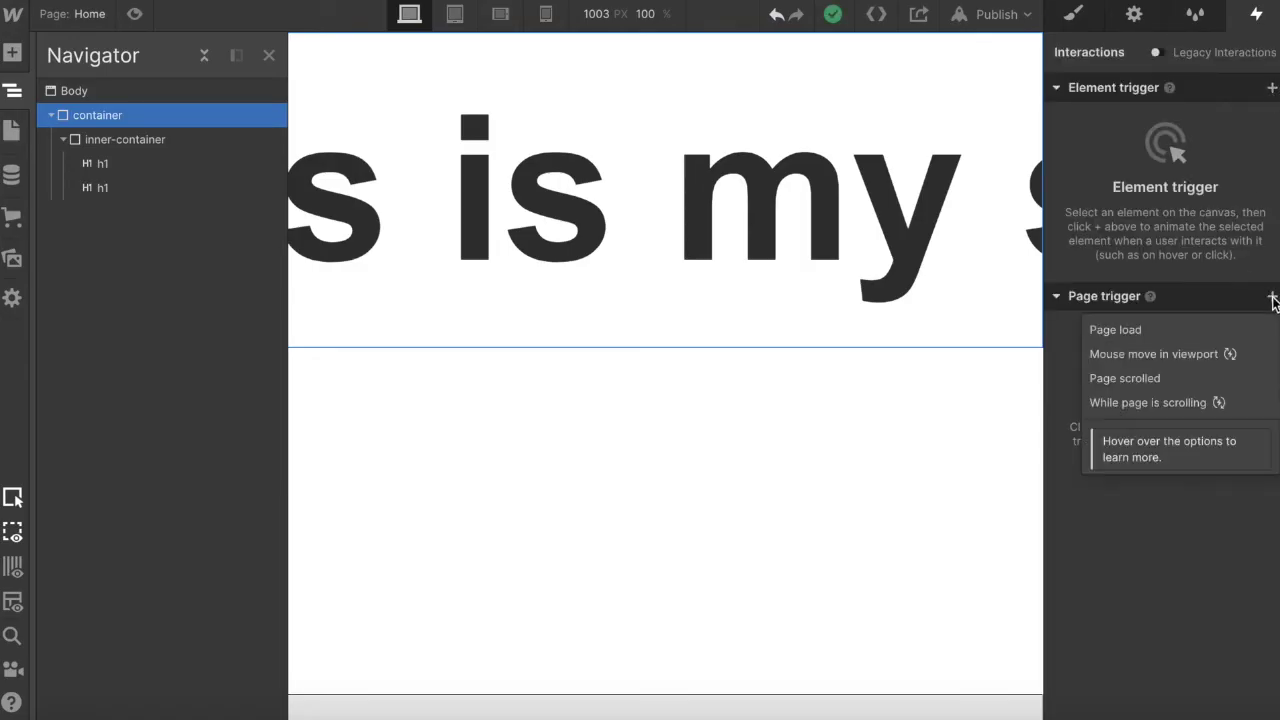
left_click(1136, 331)
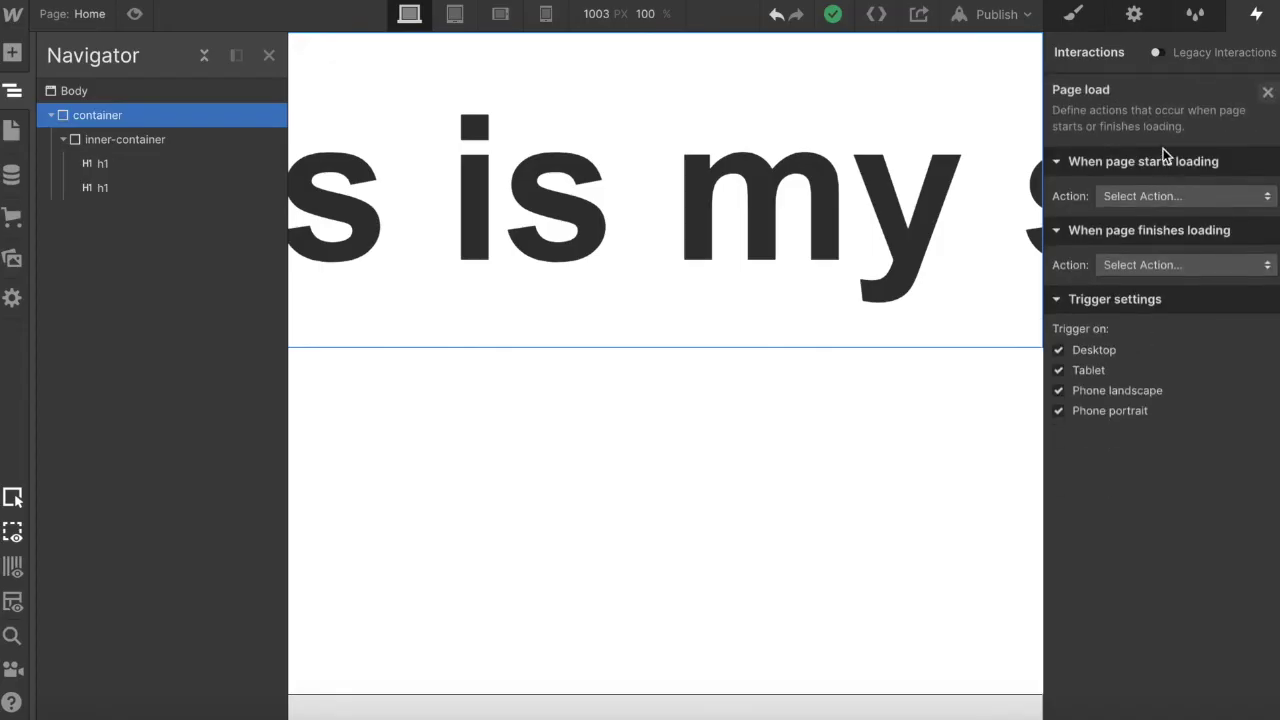
left_click(1206, 197)
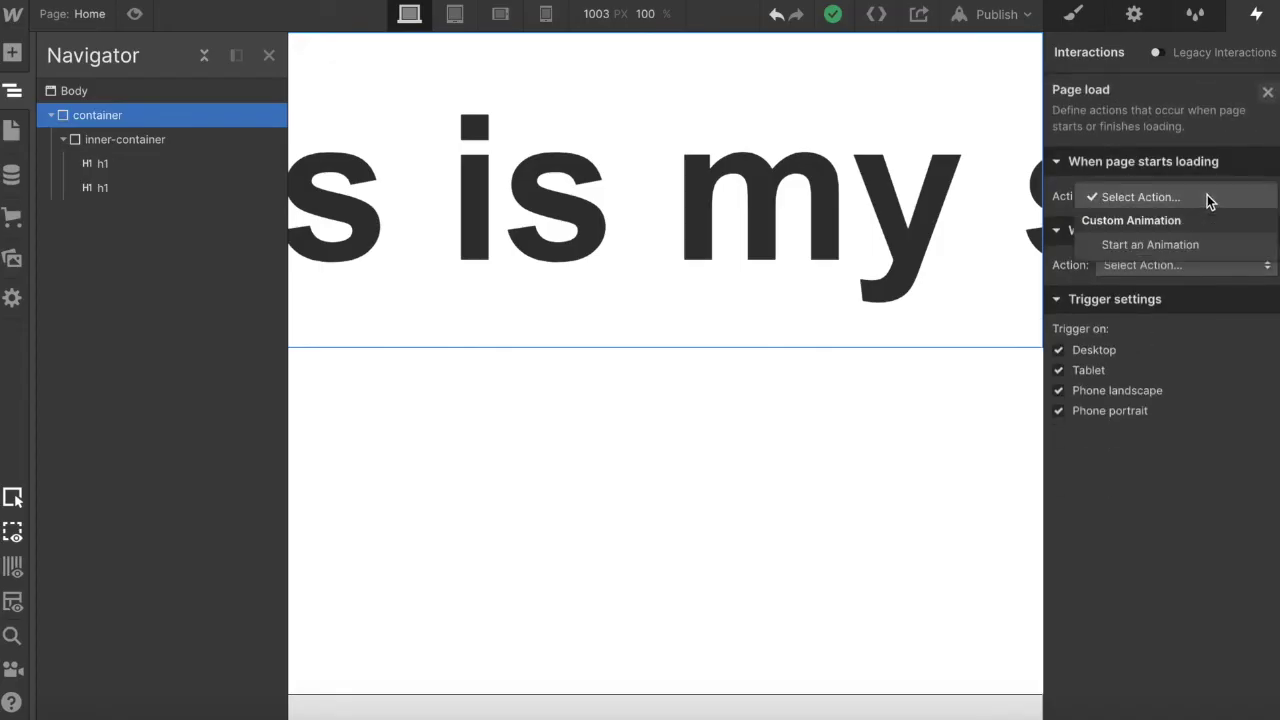
left_click(1143, 245)
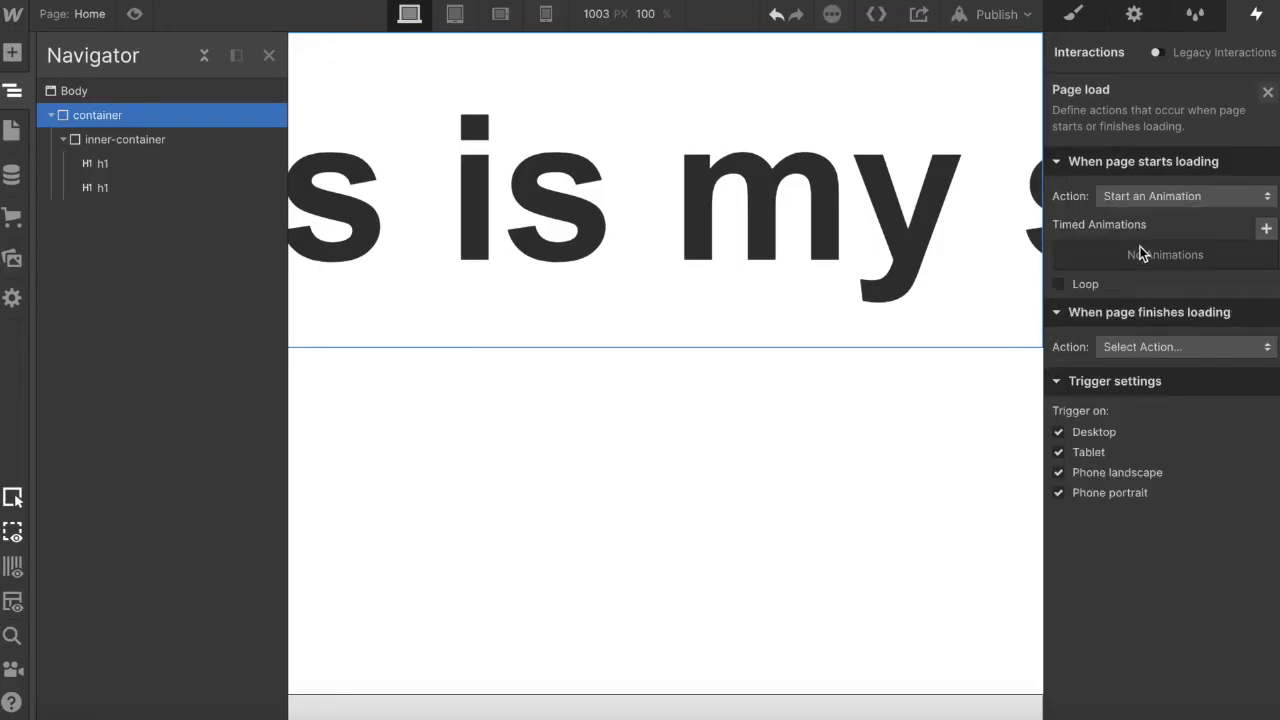
left_click(1269, 233)
type("E")
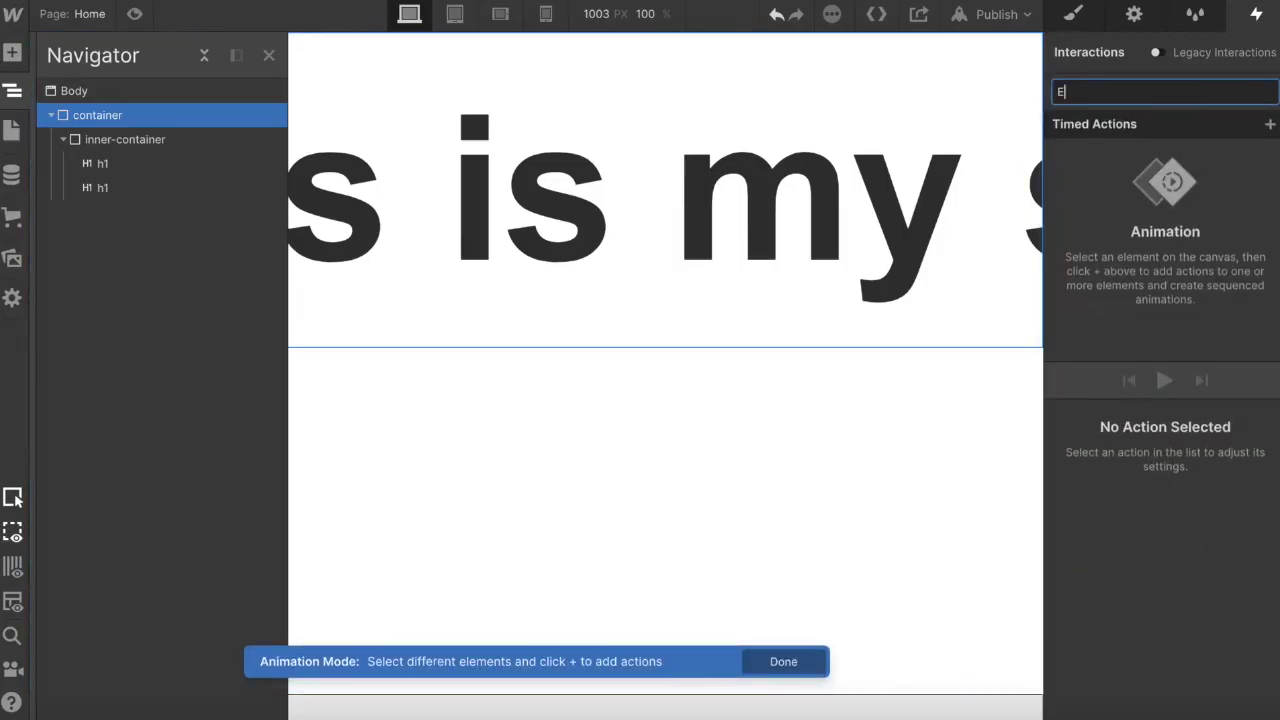
type("ndless Loop")
key("Return")
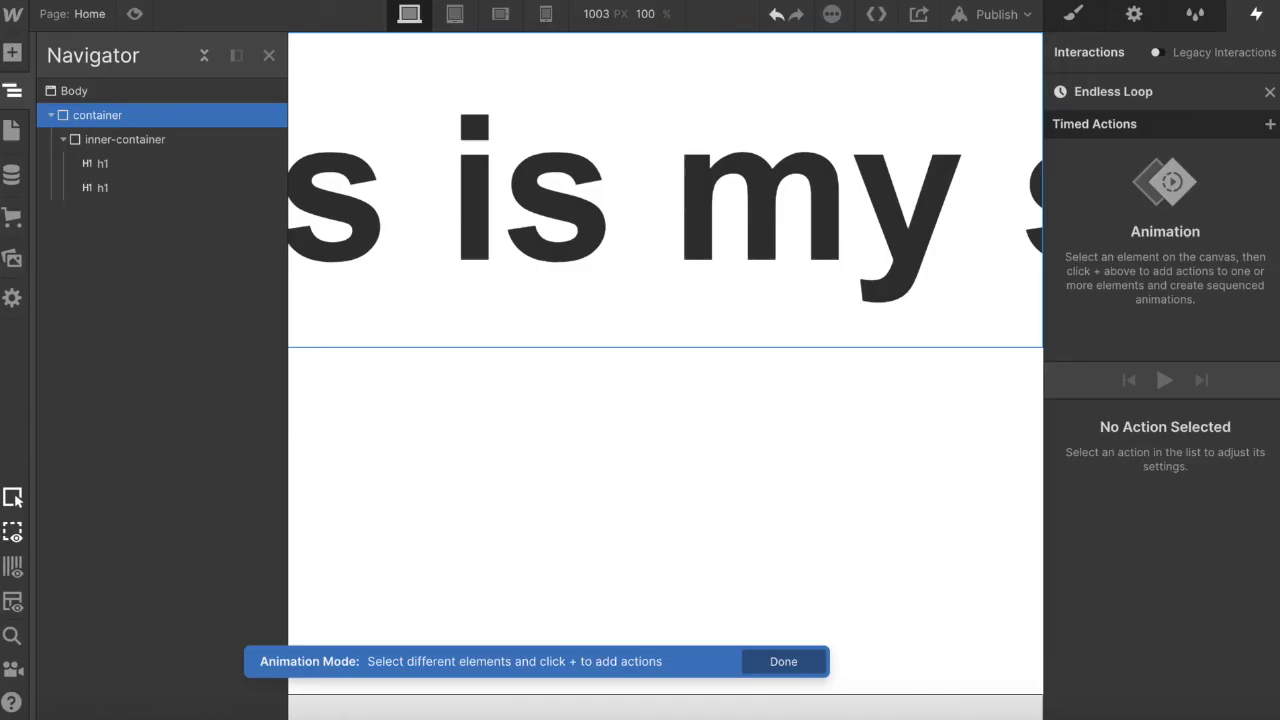
left_click(102, 138)
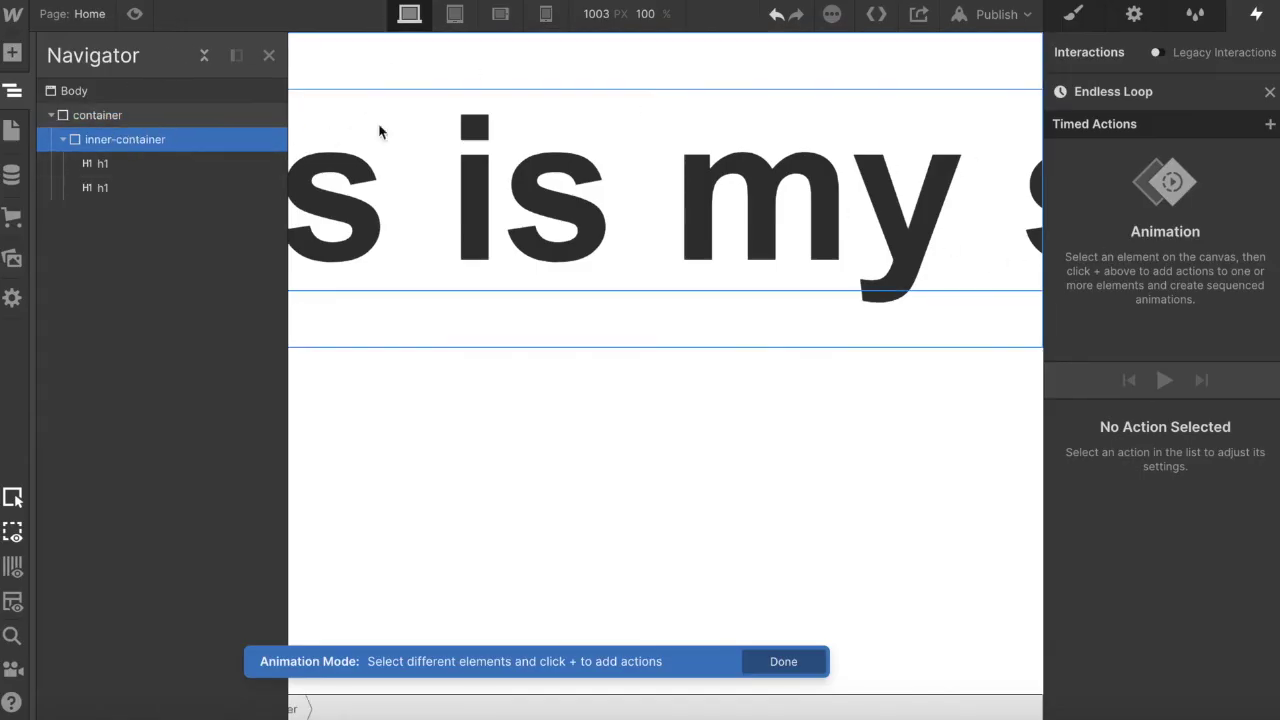
- Add a Move action on inner-container with X set to 0 and Duration 0
left_click(1270, 125)
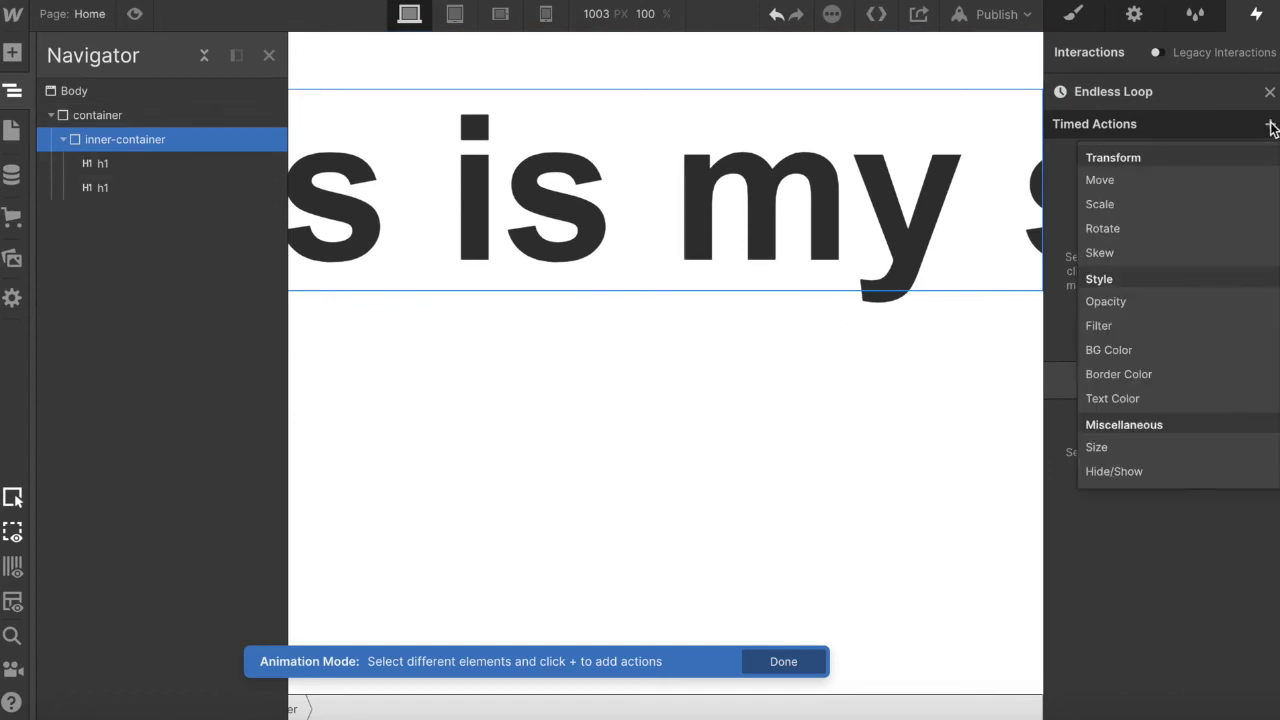
left_click(1123, 181)
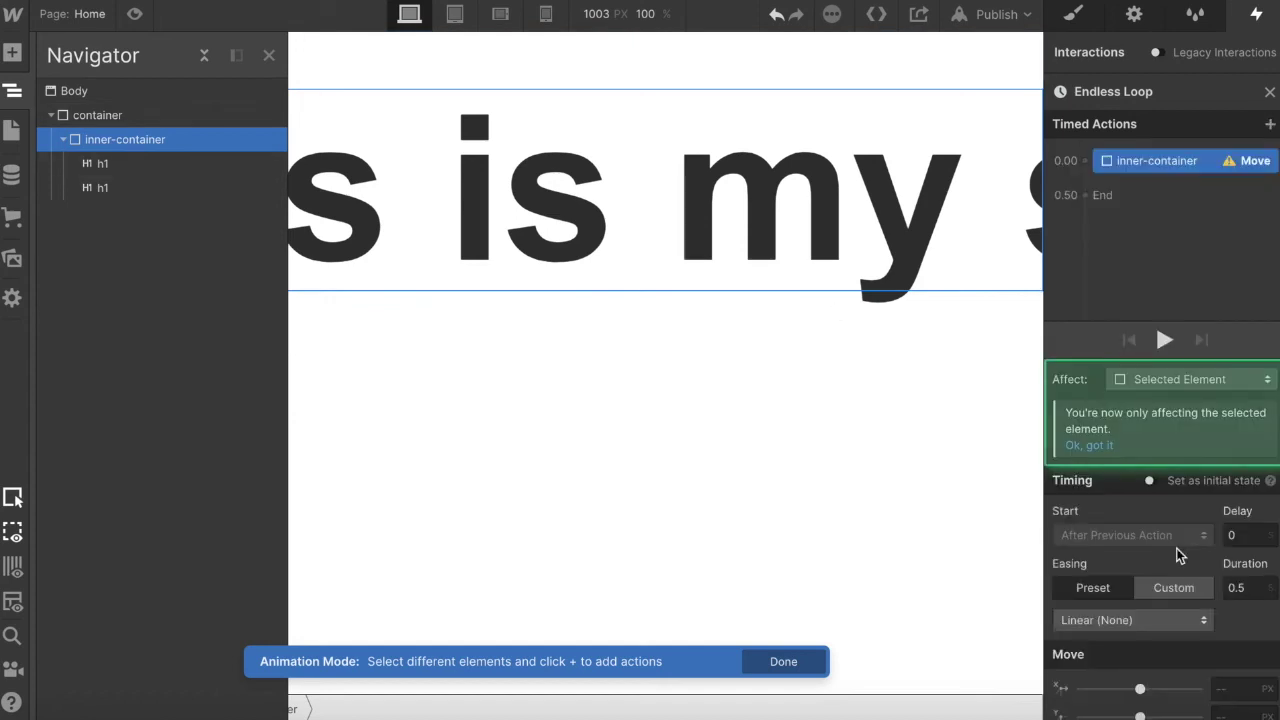
left_click(1232, 641)
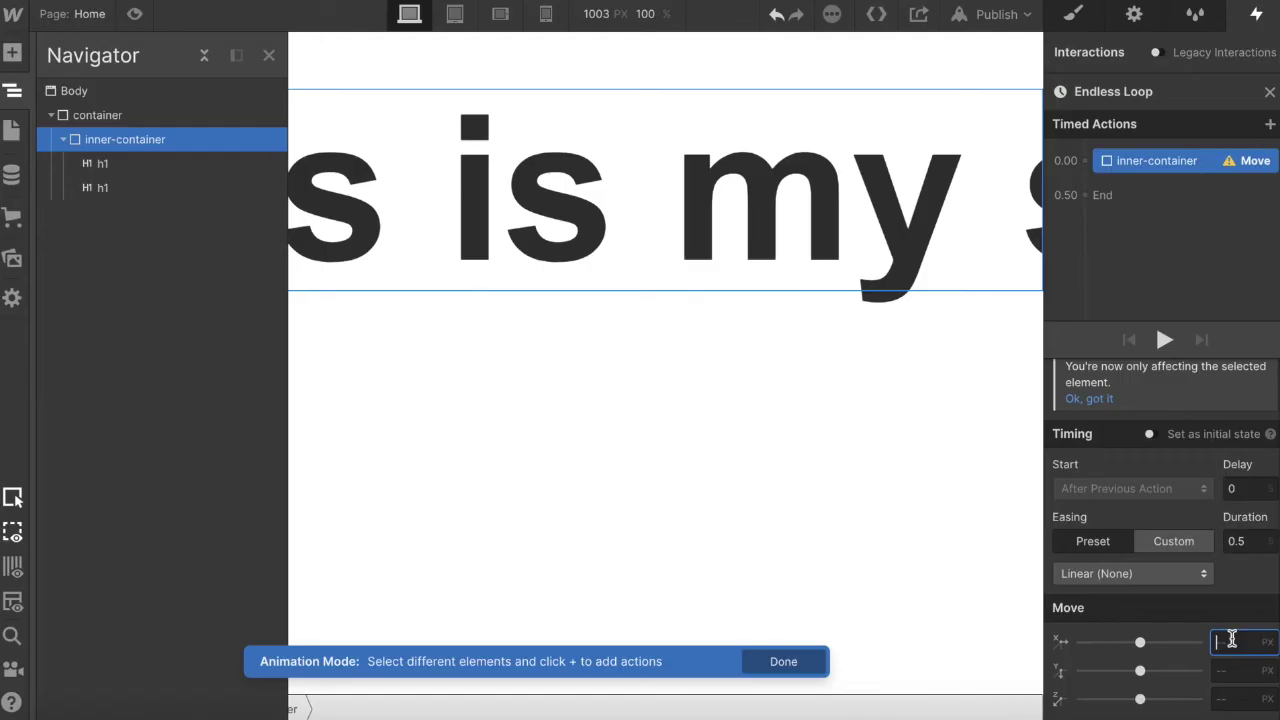
type("0")
left_click(1235, 545)
type("0")
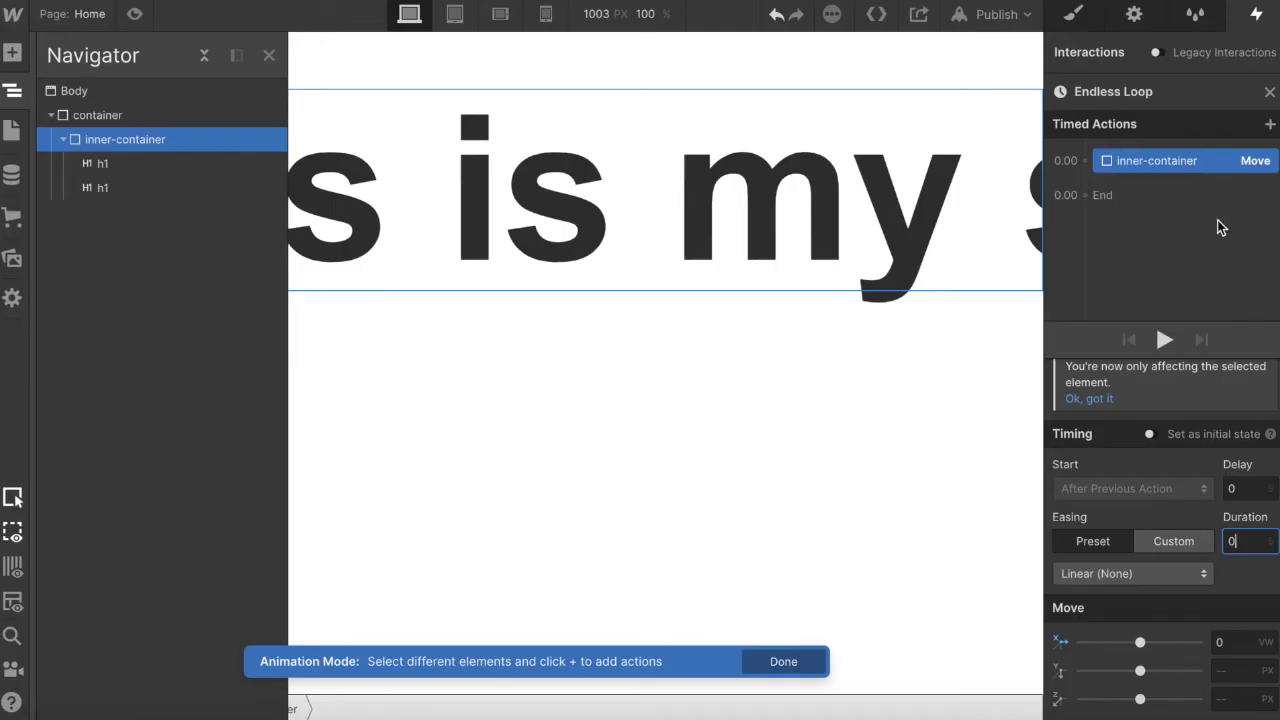
- Add a second Move action and drag its X offset to about -100 VW
left_click(1118, 198)
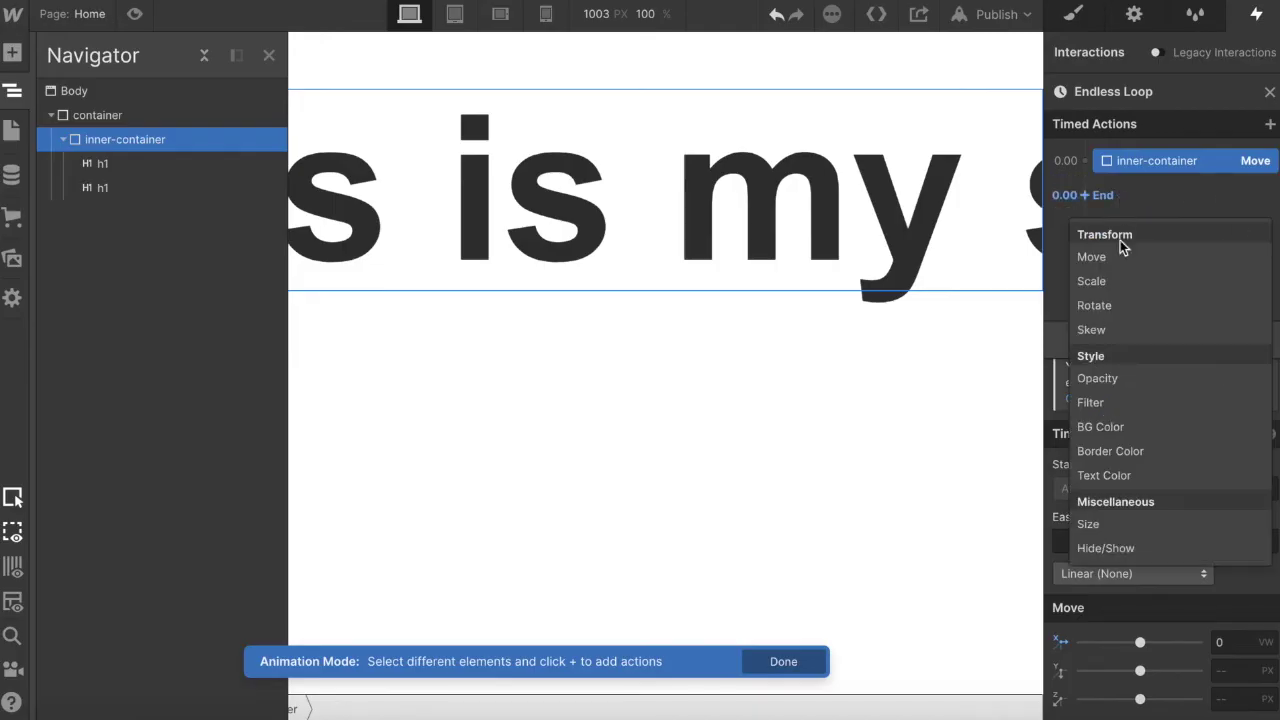
left_click(1120, 256)
left_click(1230, 641)
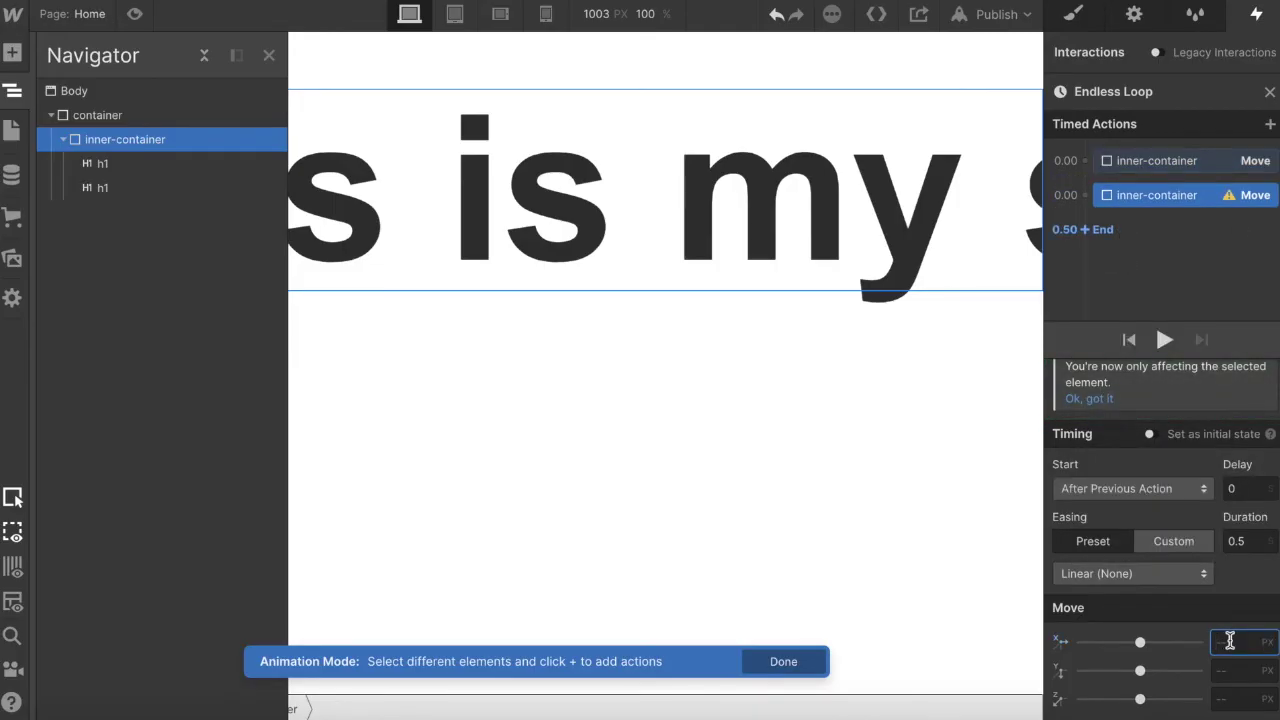
type("10vw")
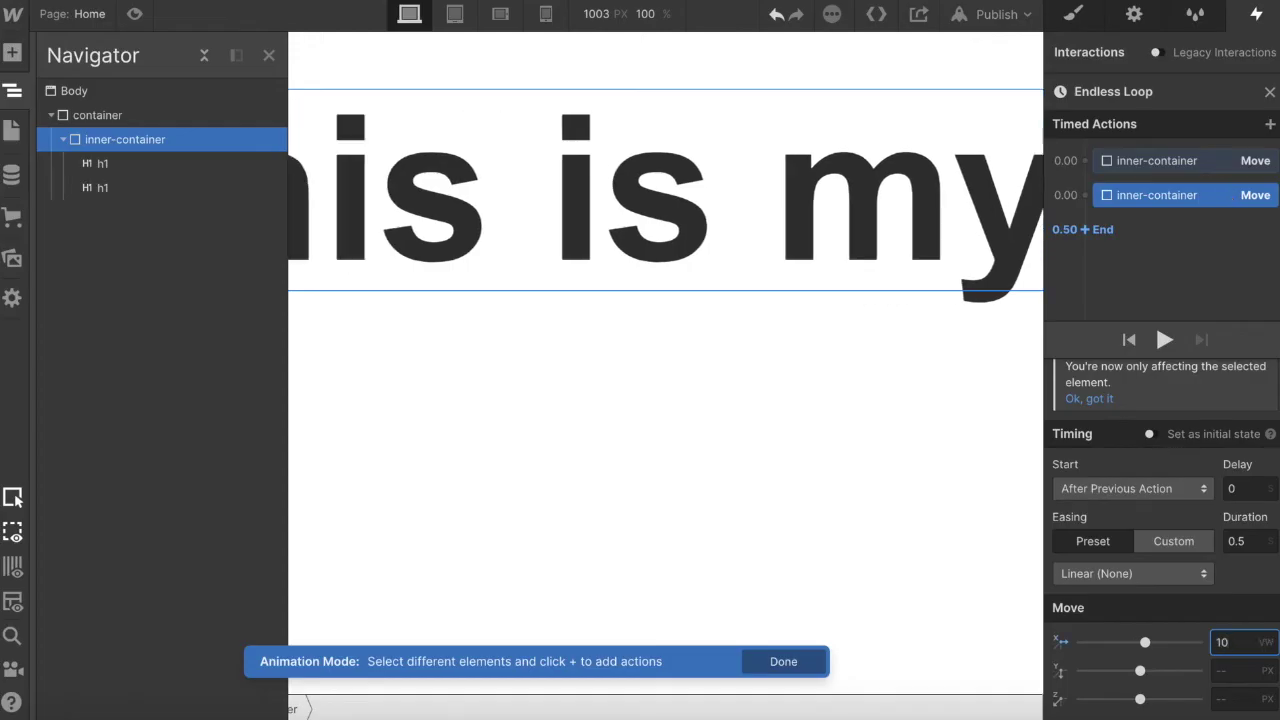
left_click_drag(1145, 642, 1083, 642)
left_click(8, 97)
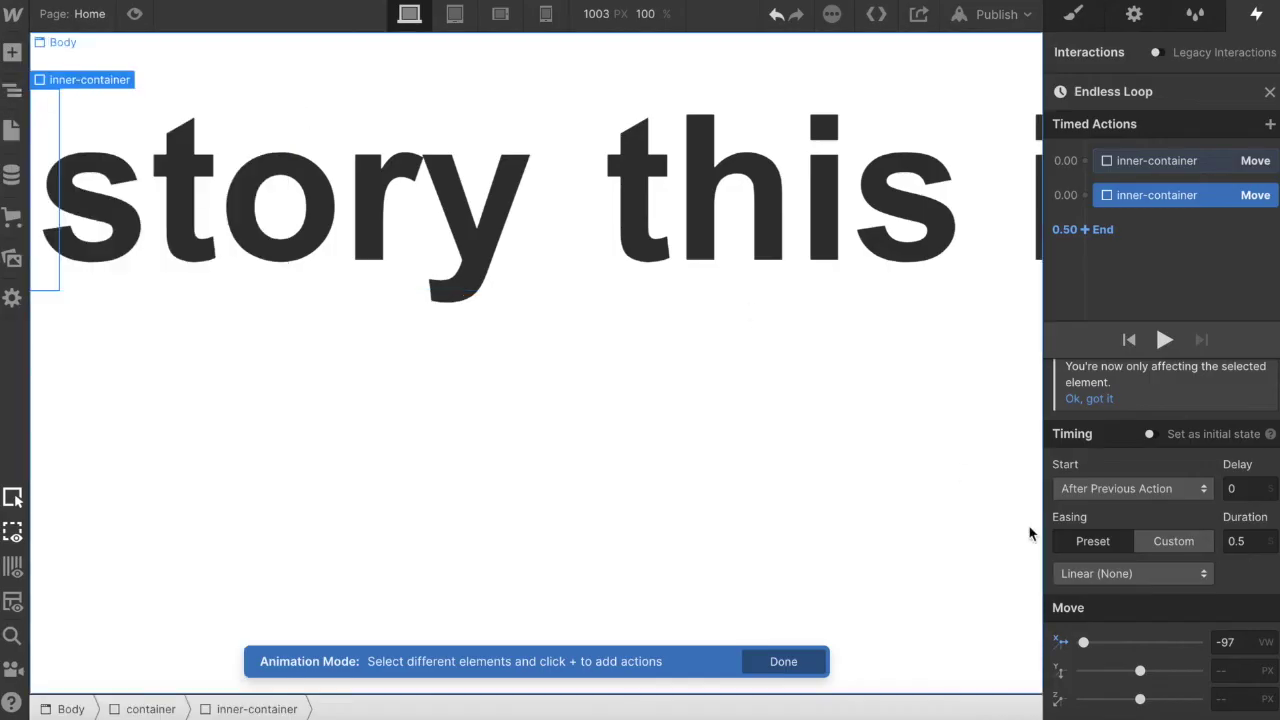
mouse_move(1090, 643)
left_mouse_down()
mouse_move(1068, 643)
mouse_move(1090, 641)
left_mouse_up()
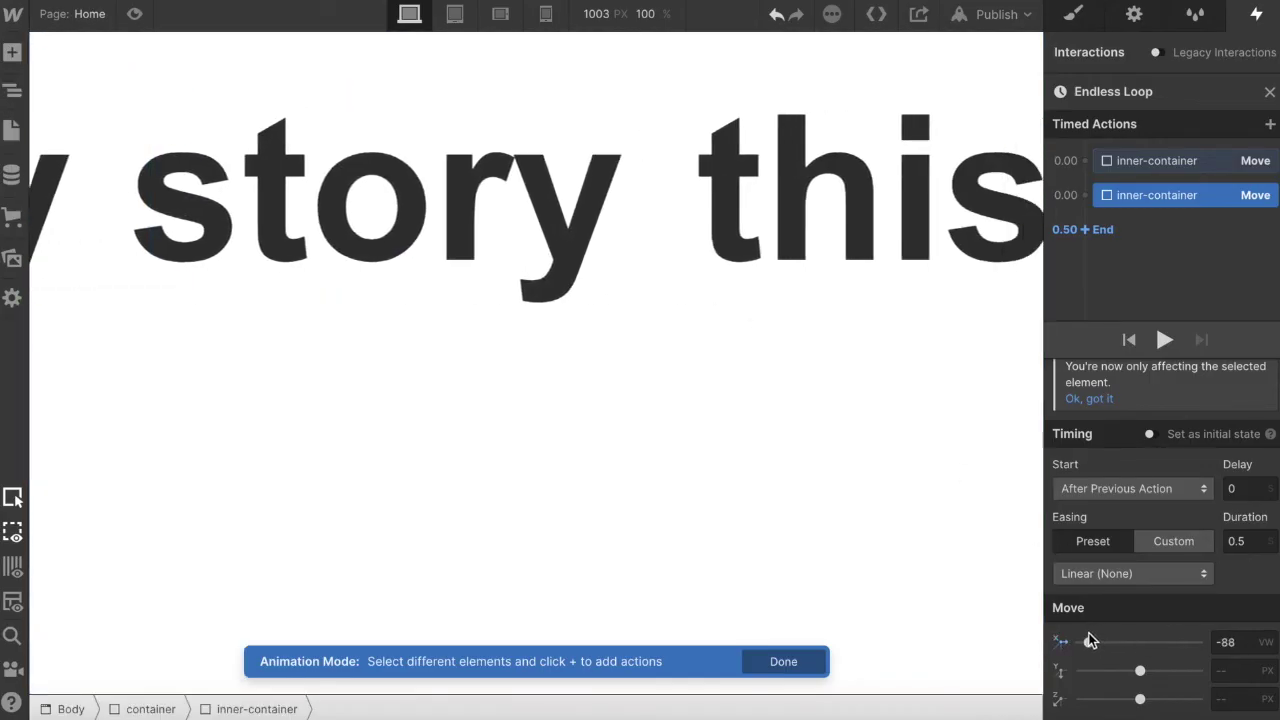
- Change the second Move's X offset to -150 VW
left_click(1140, 152)
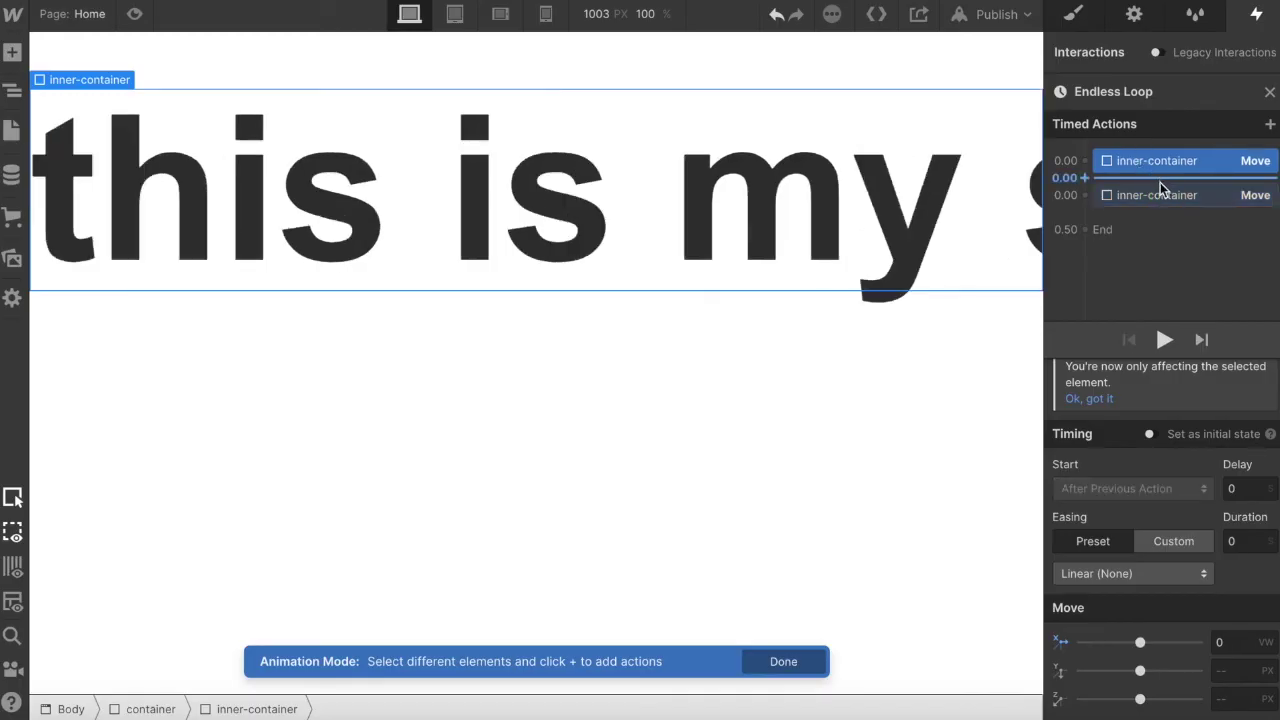
left_click(1145, 194)
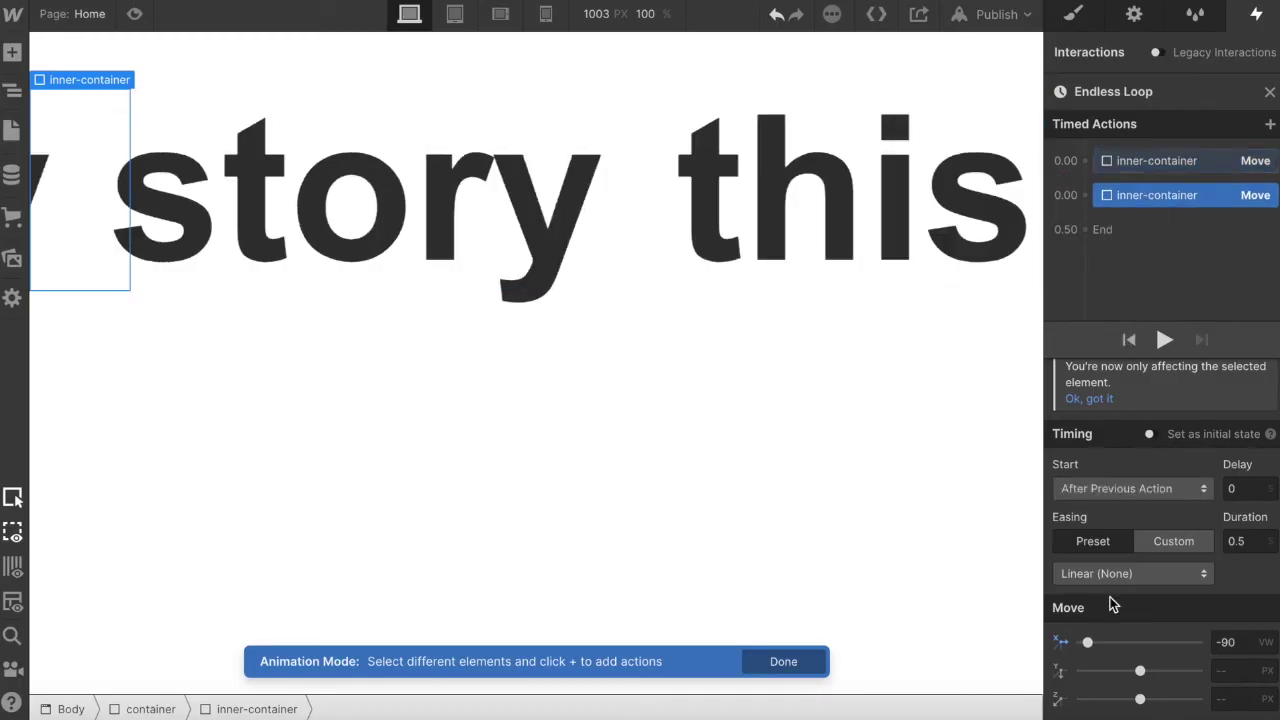
left_click(1238, 643)
key("ctrl+a")
type("-150")
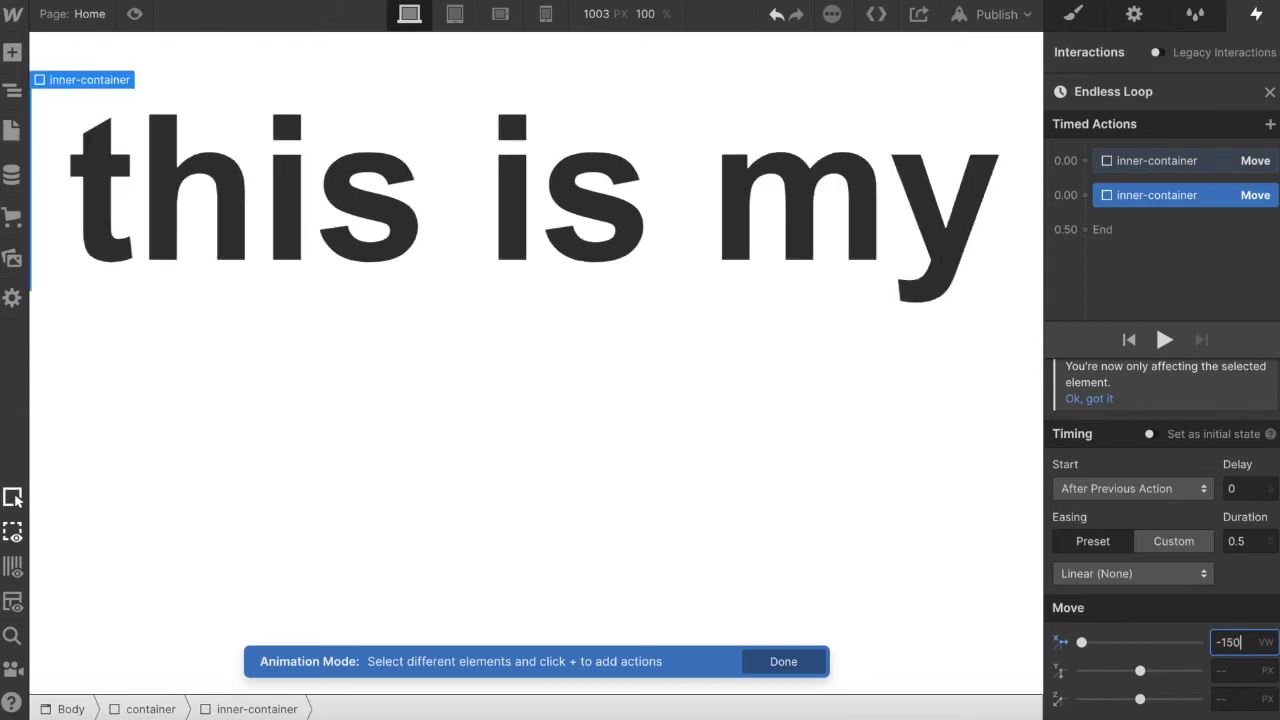
left_click(1183, 157)
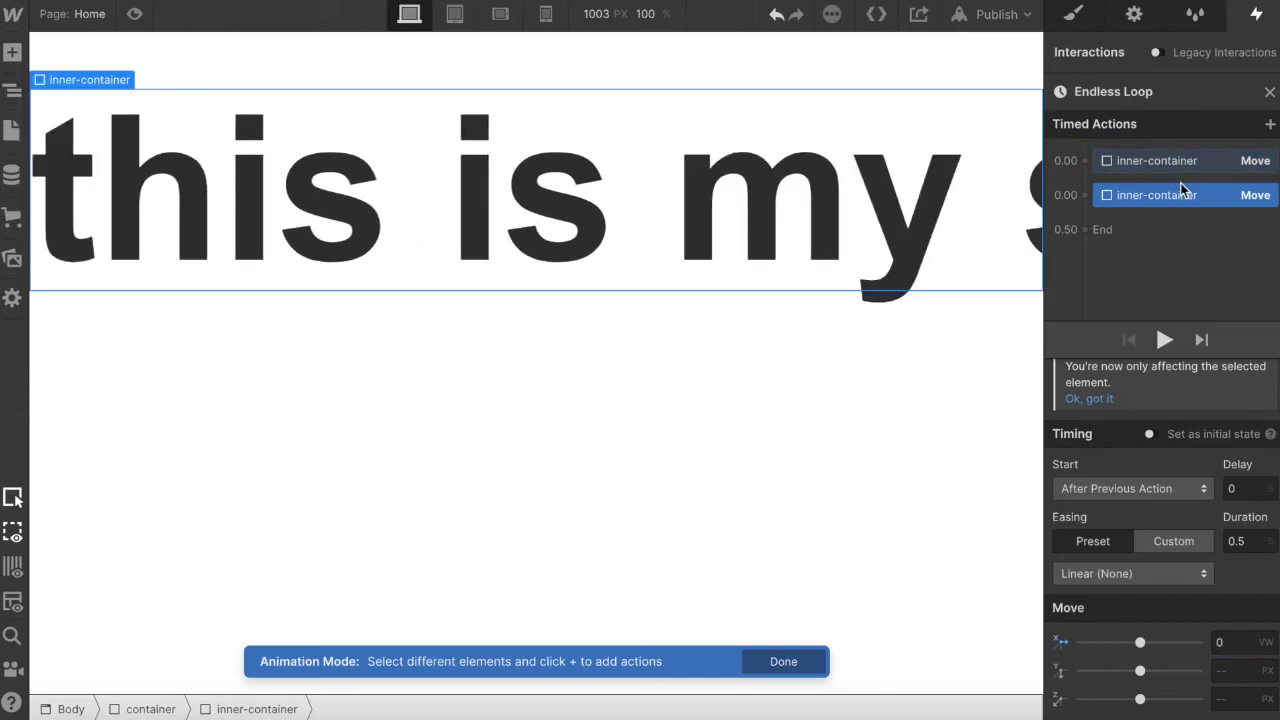
- Push the second Move's X offset further left to around -159, then nudge it back
left_click(1169, 157)
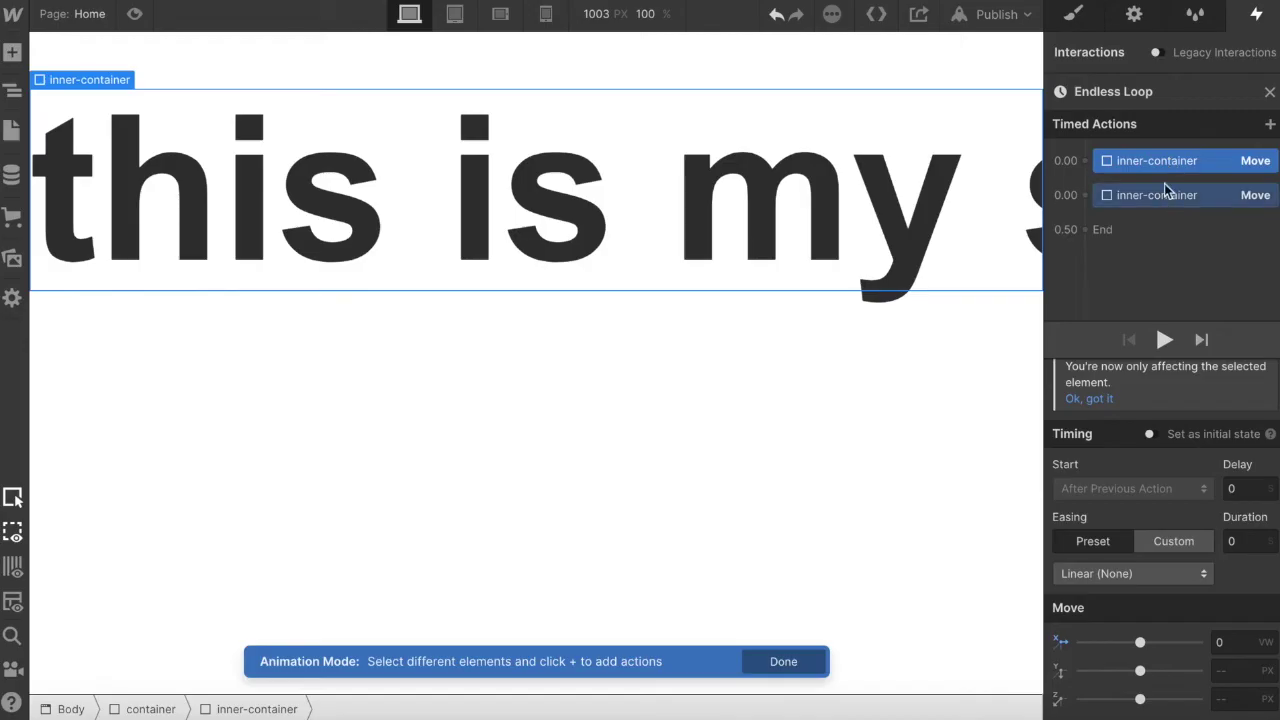
left_click(1162, 195)
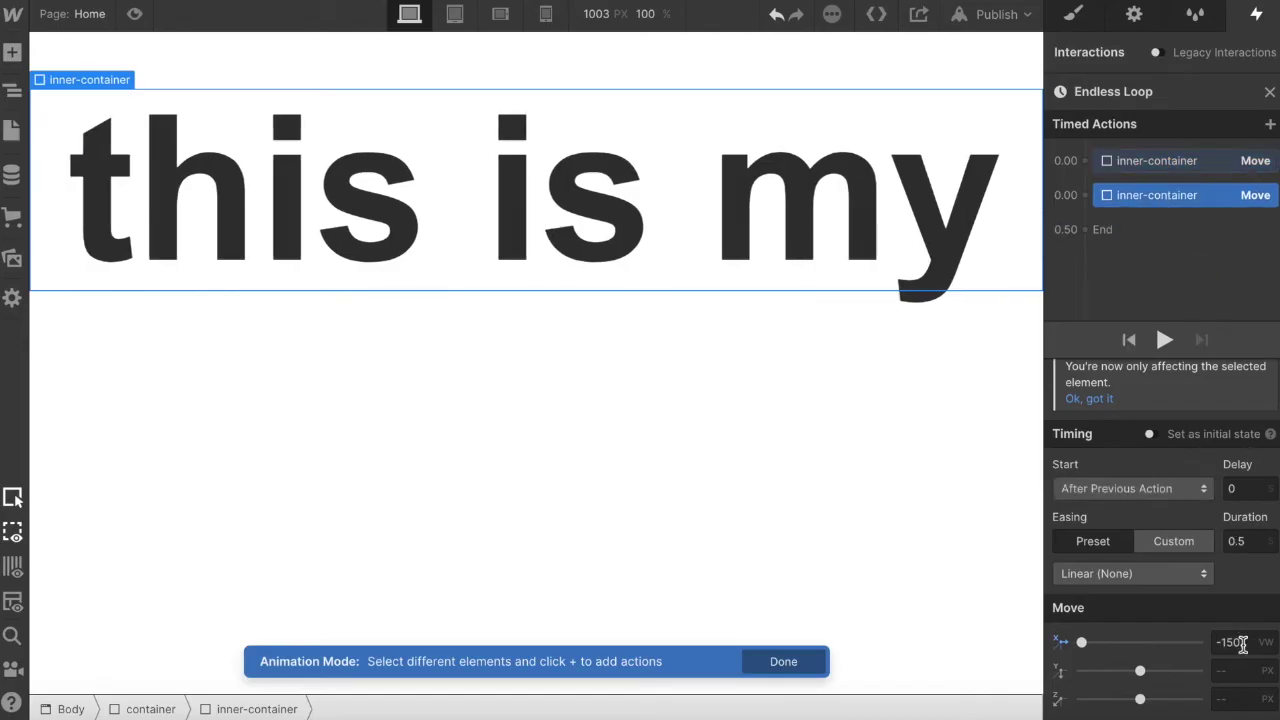
left_click(1243, 644)
key("BackSpace")
type("9")
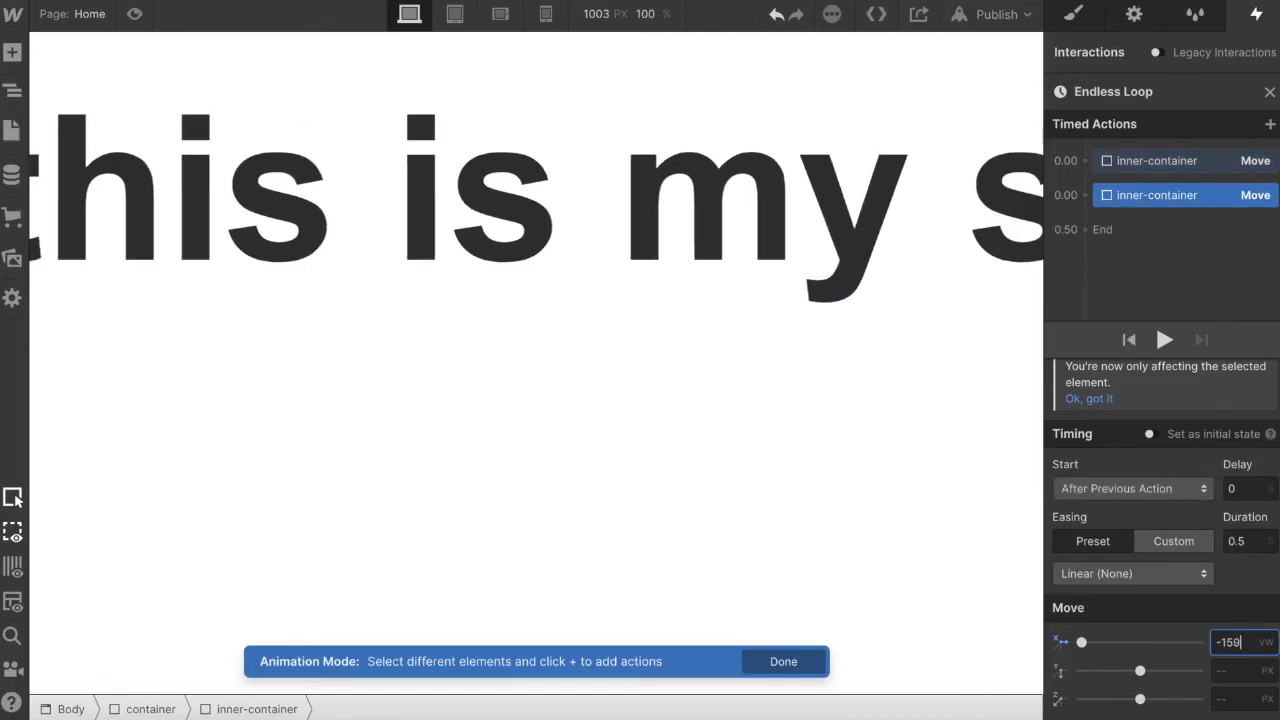
key("Up")
key("Up")
key("Up")
key("Up")
key("Up")
key("Up")
key("Up")
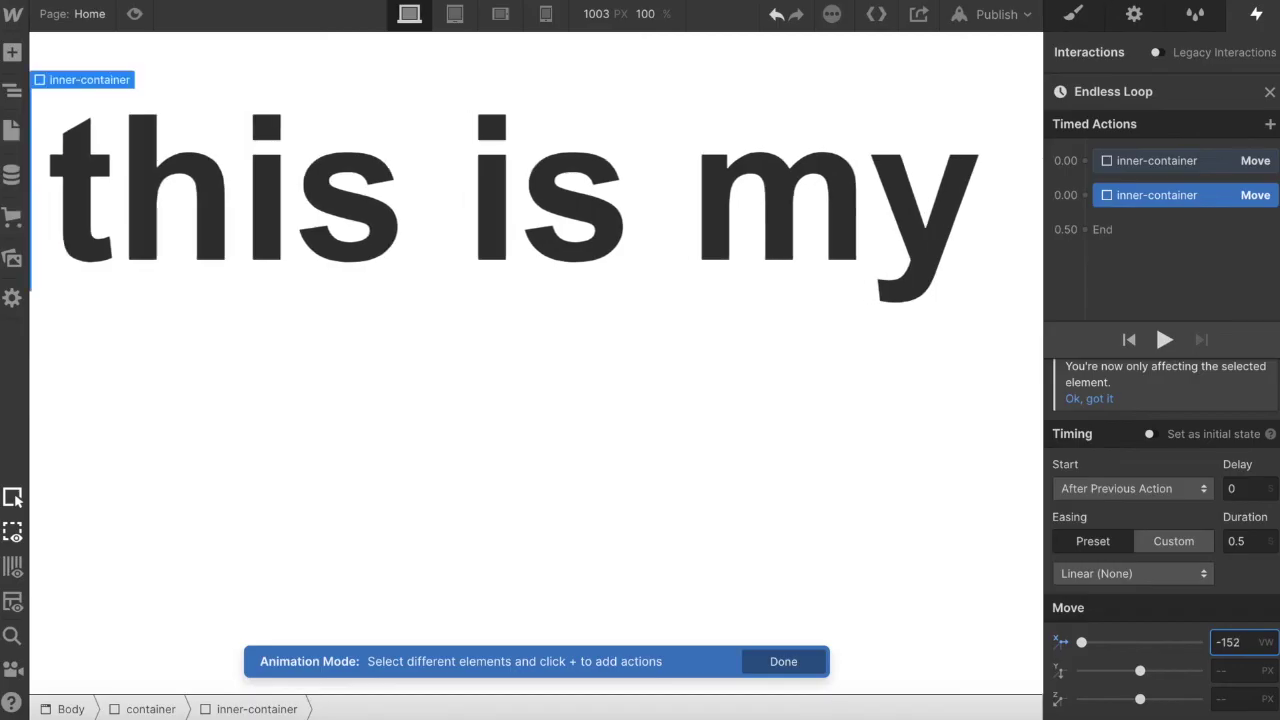
- Fine-tune the second Move's X offset to -153.5 VW so the text lines up
left_click(1160, 165)
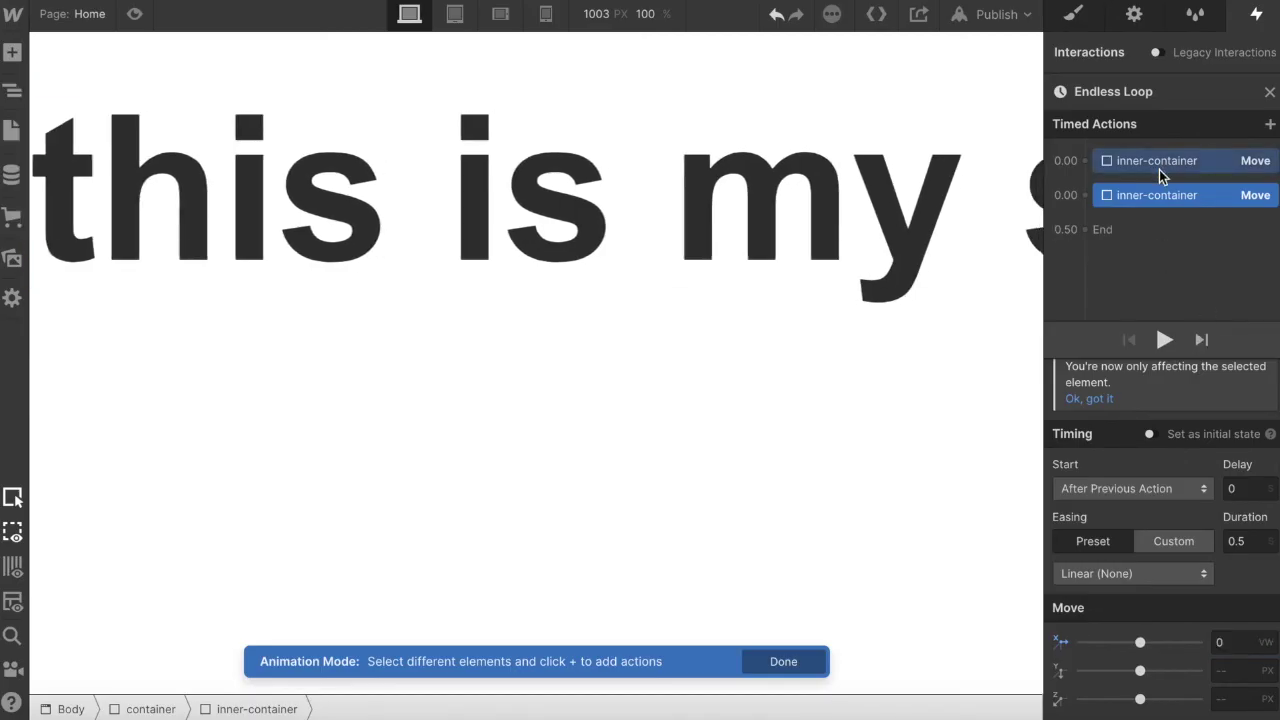
left_click(1157, 198)
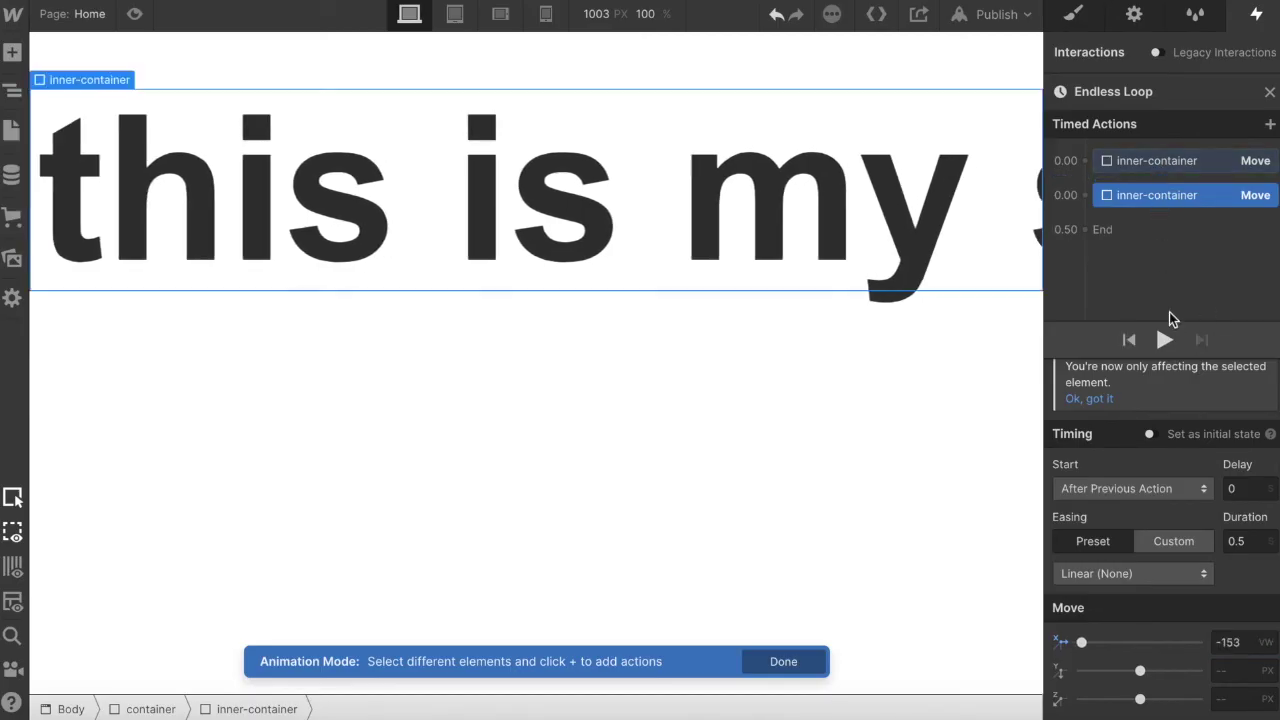
left_click(1237, 637)
key("Down")
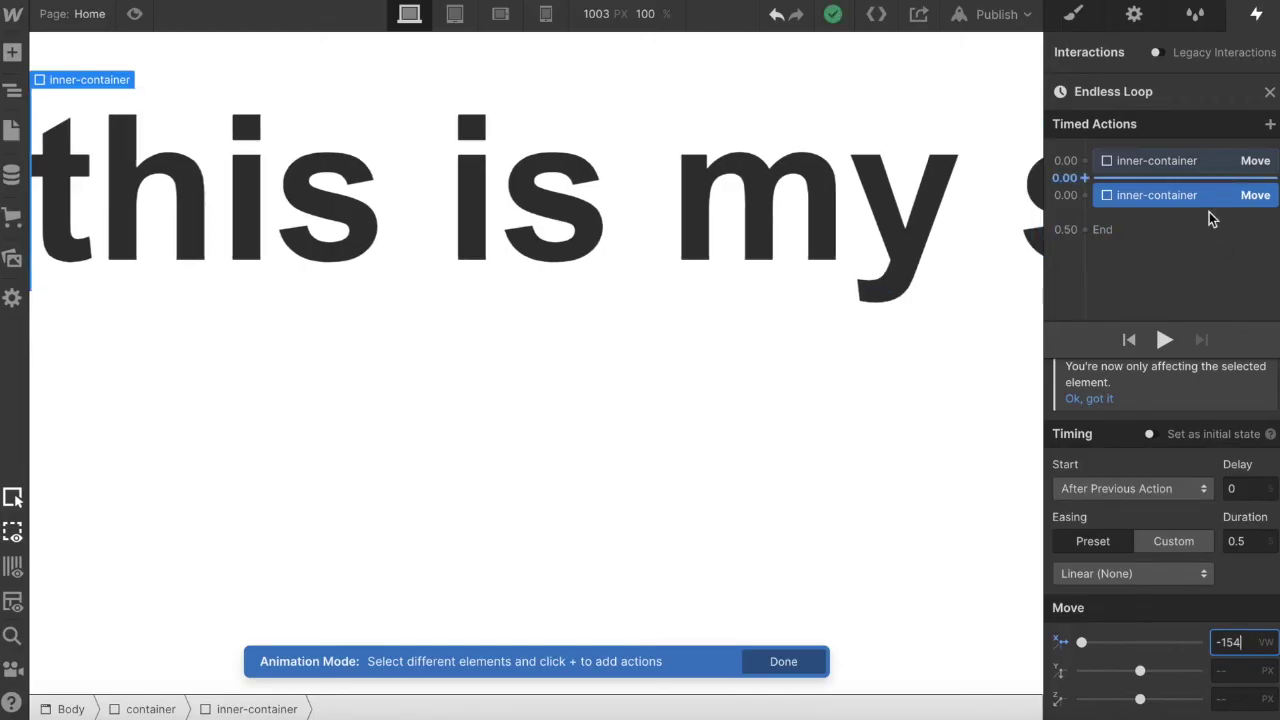
key("Up")
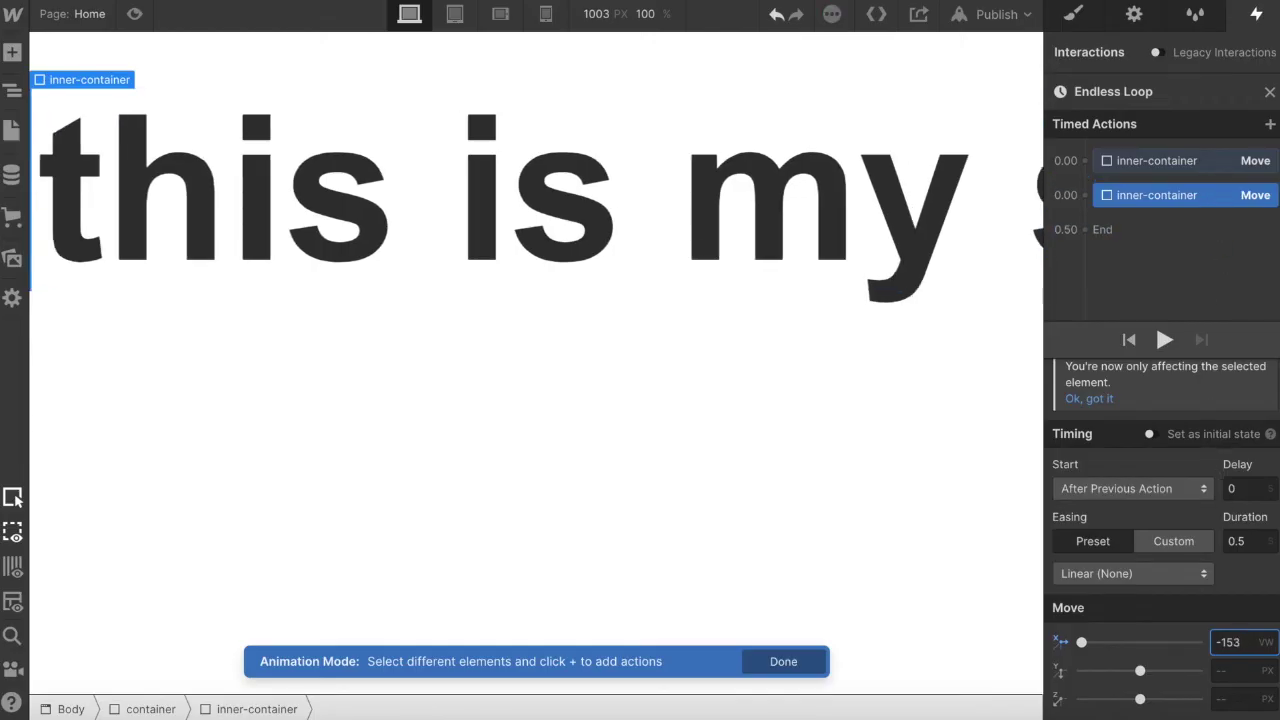
type(".5")
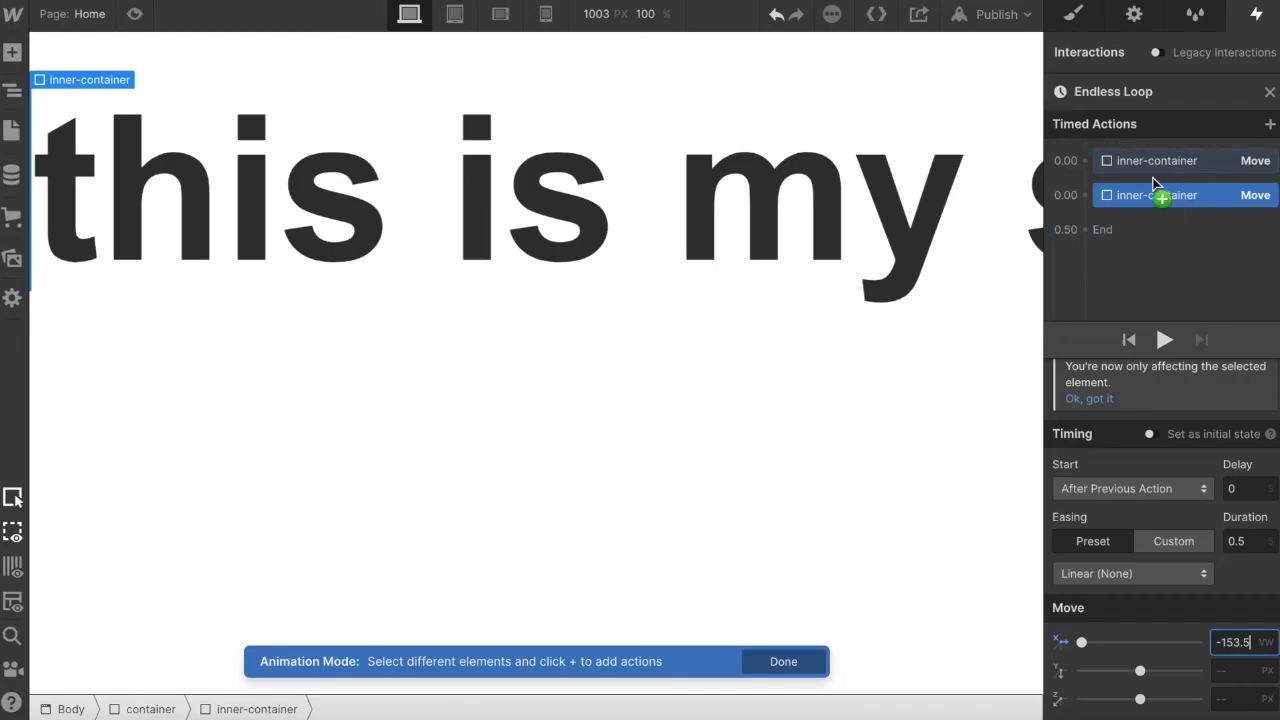
left_click(1153, 195)
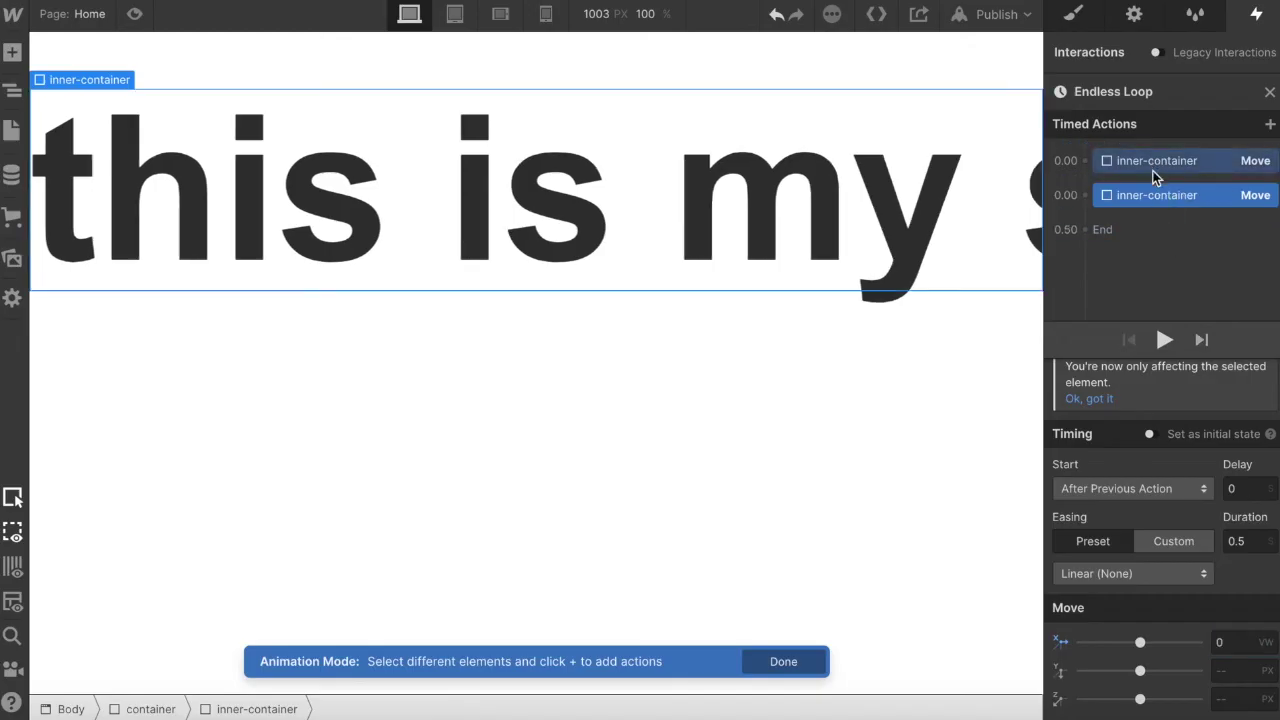
left_click(1250, 645)
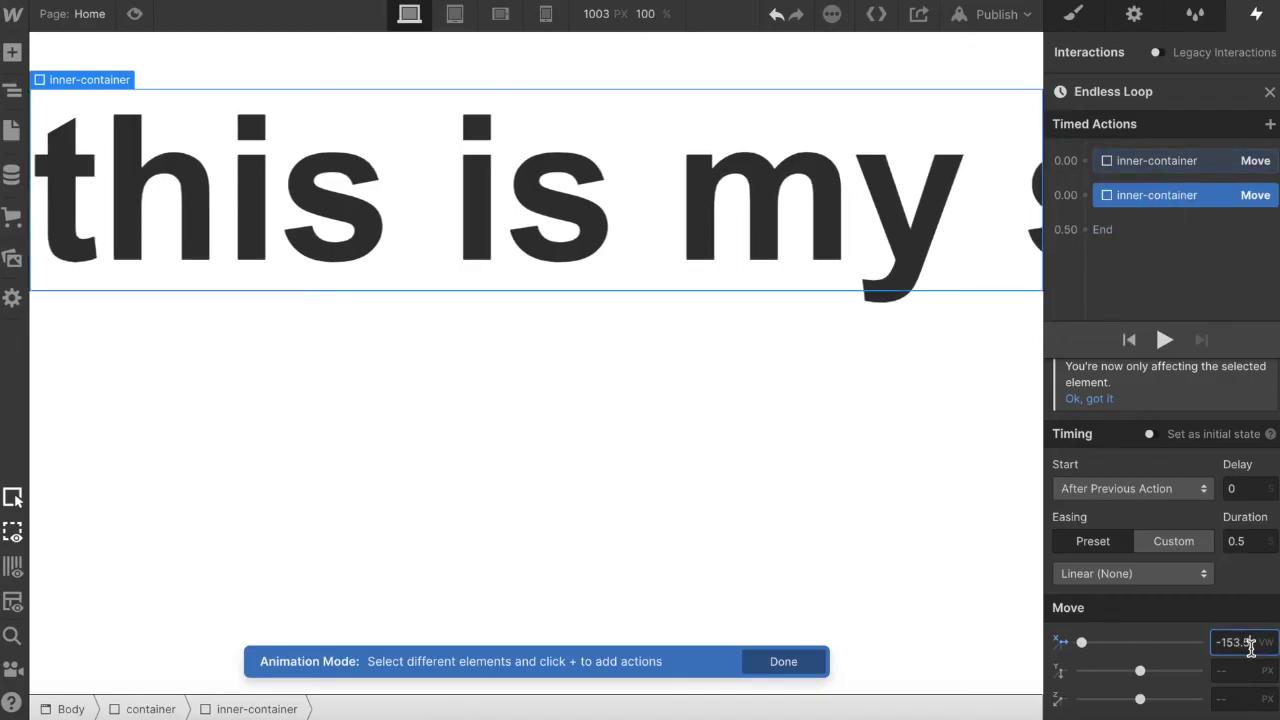
- Change the second Move step's duration from 0.5 to 12 seconds and preview the slide
left_click(1249, 541)
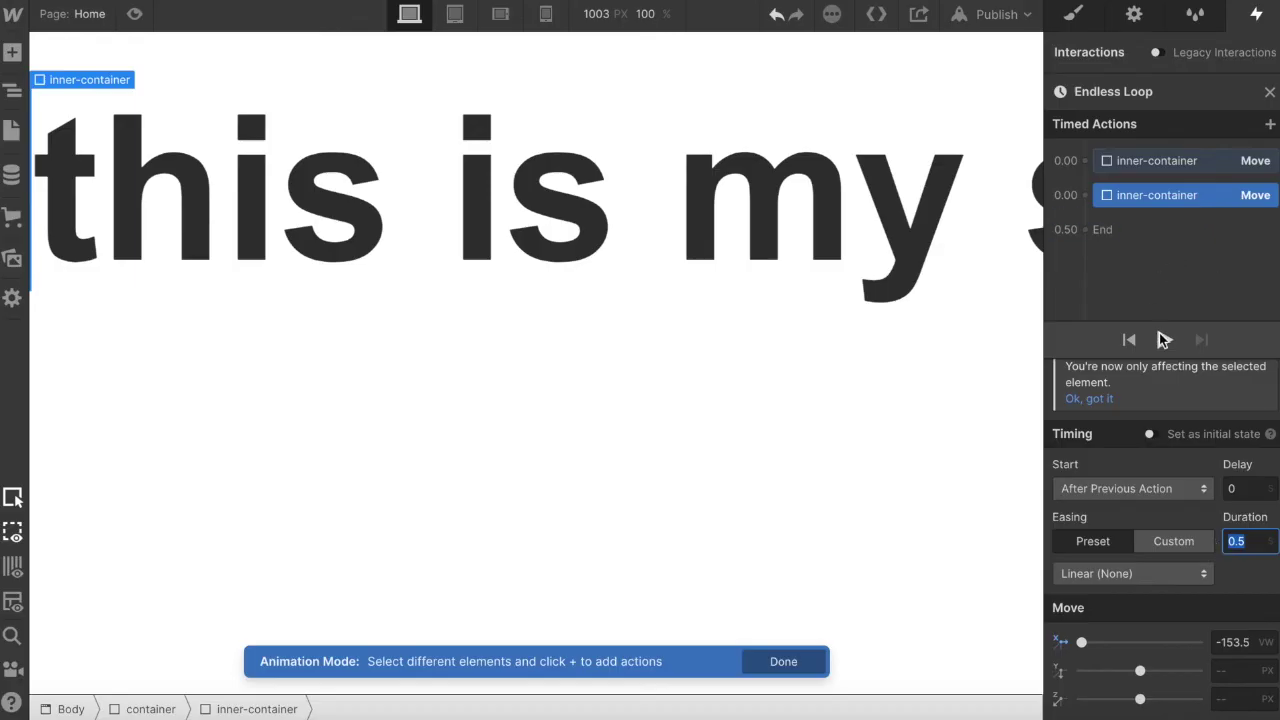
left_click(1161, 336)
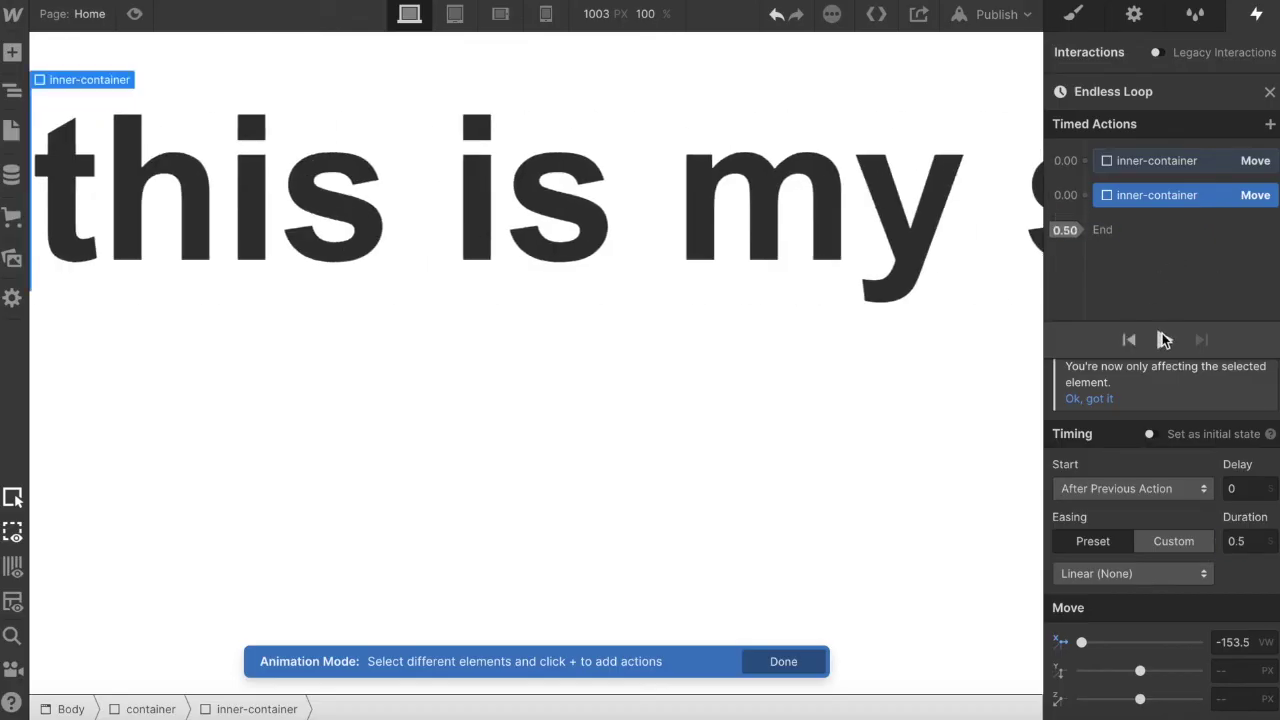
left_click(1252, 546)
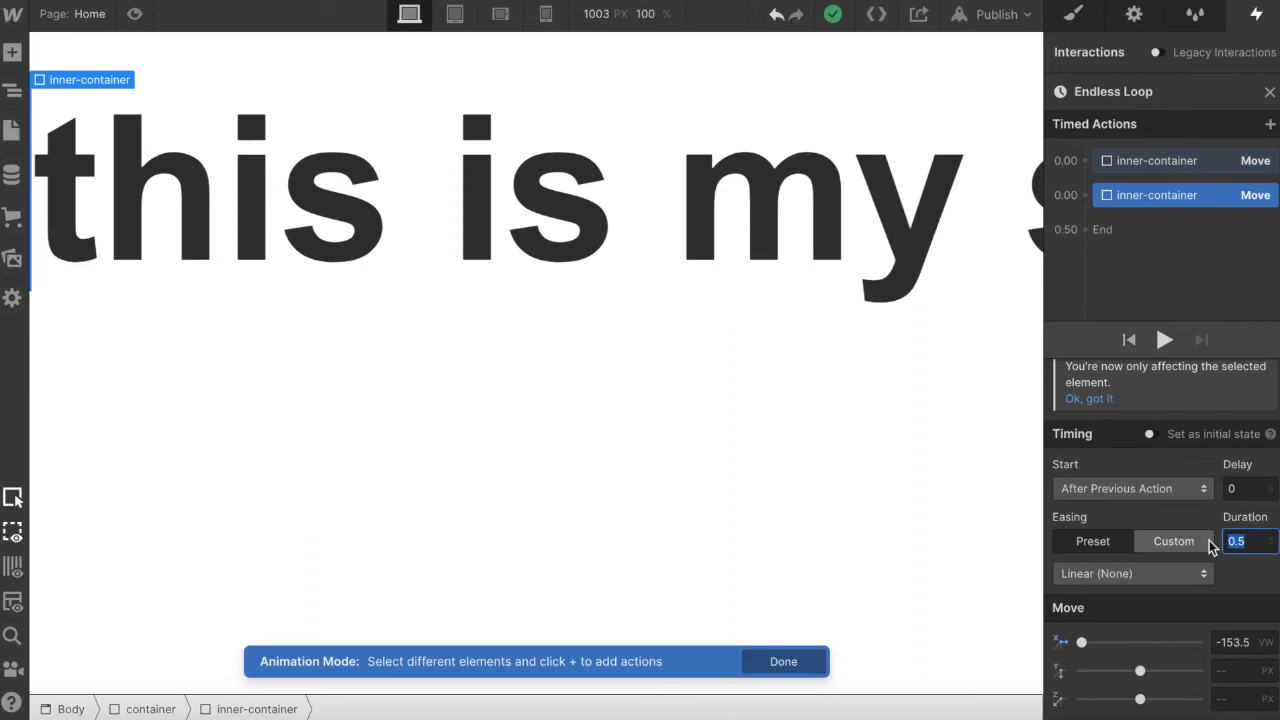
type("12")
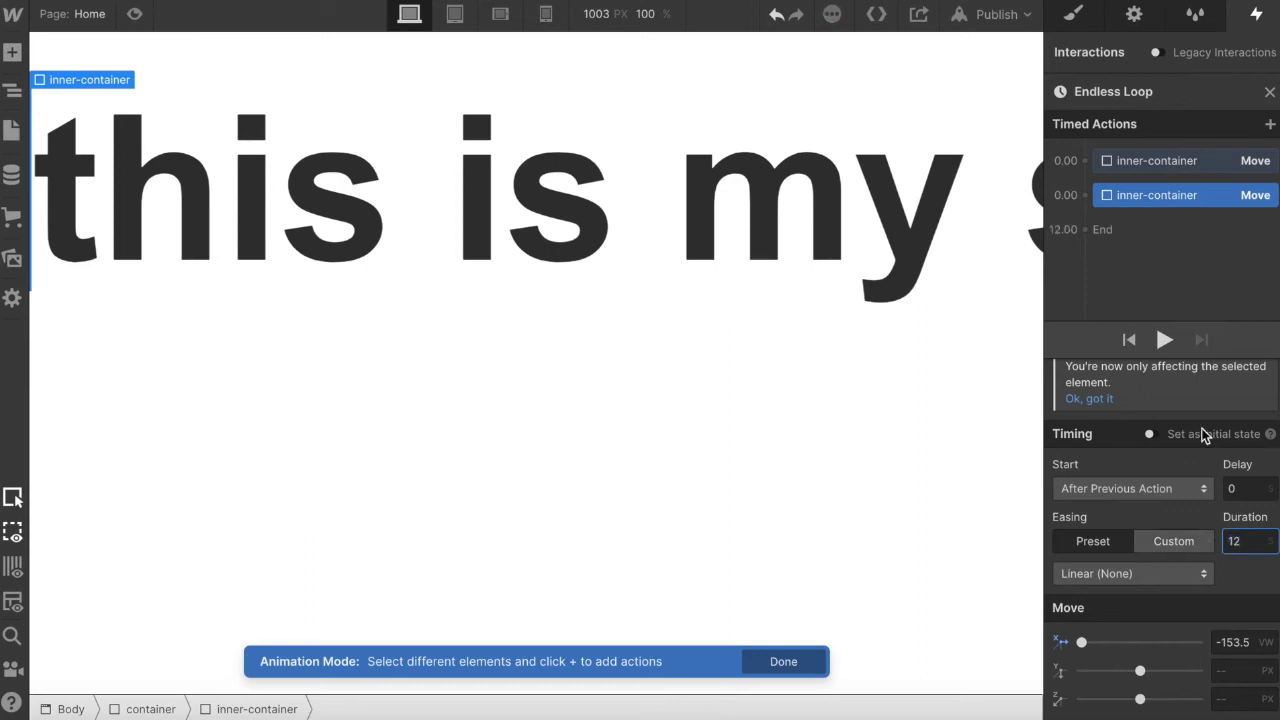
left_click(1162, 340)
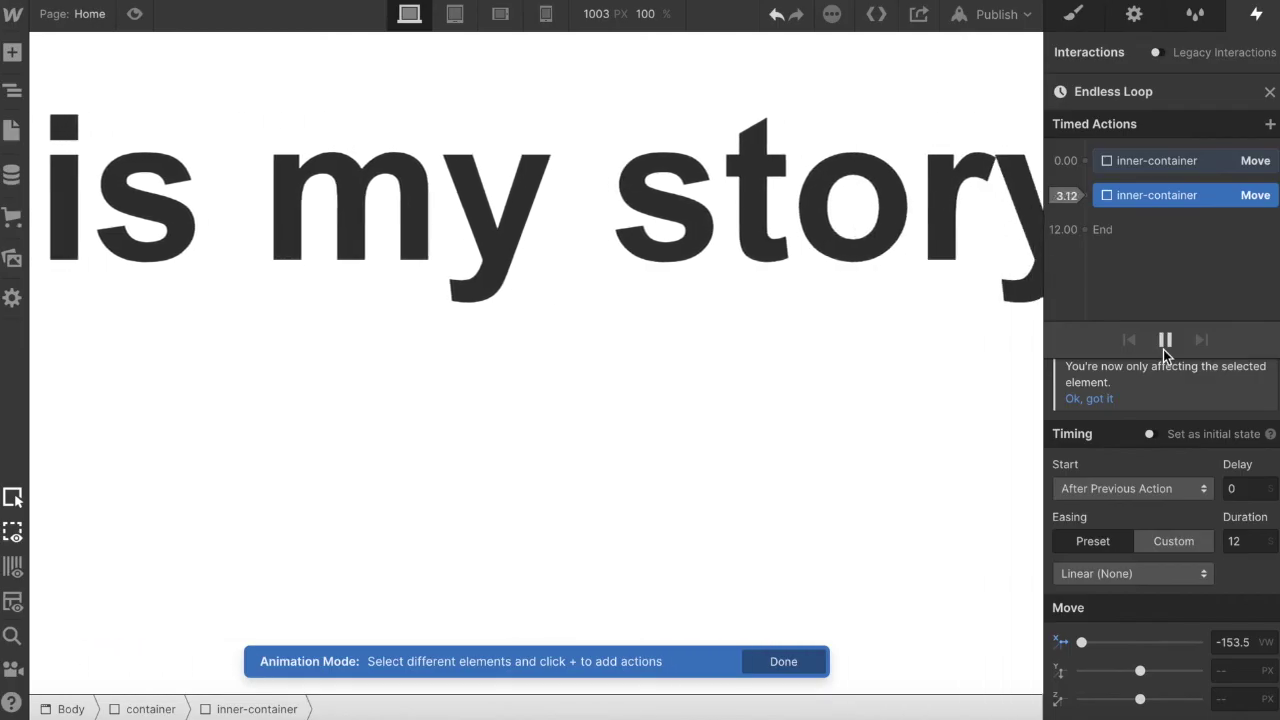
- Add a third Move step at the end setting X to 0 VW with 0-second duration
left_click(1164, 345)
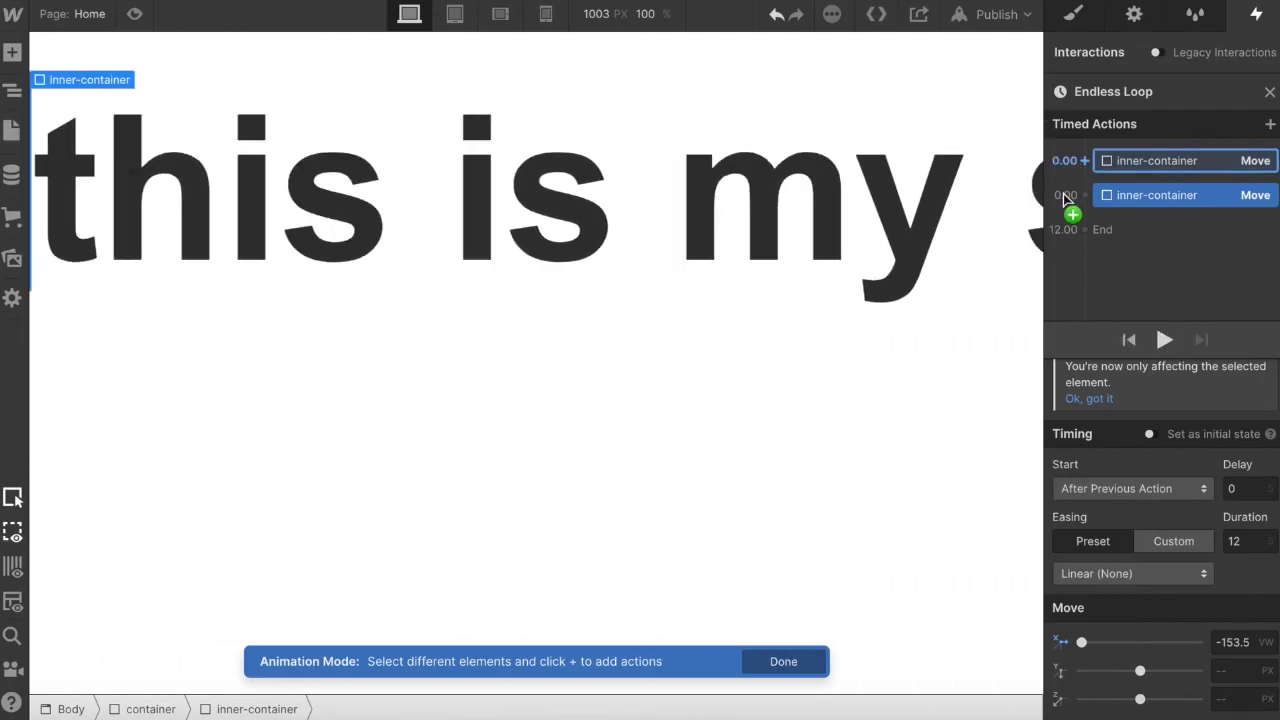
left_click(1102, 225)
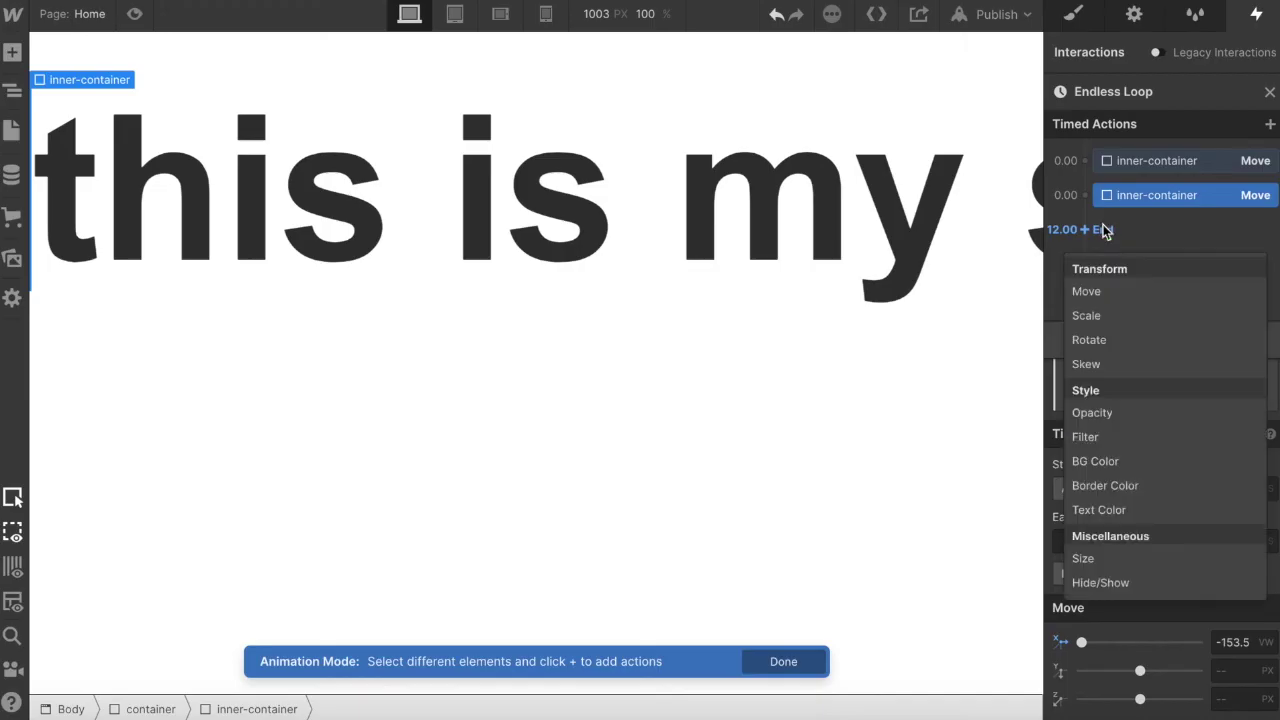
left_click(1124, 294)
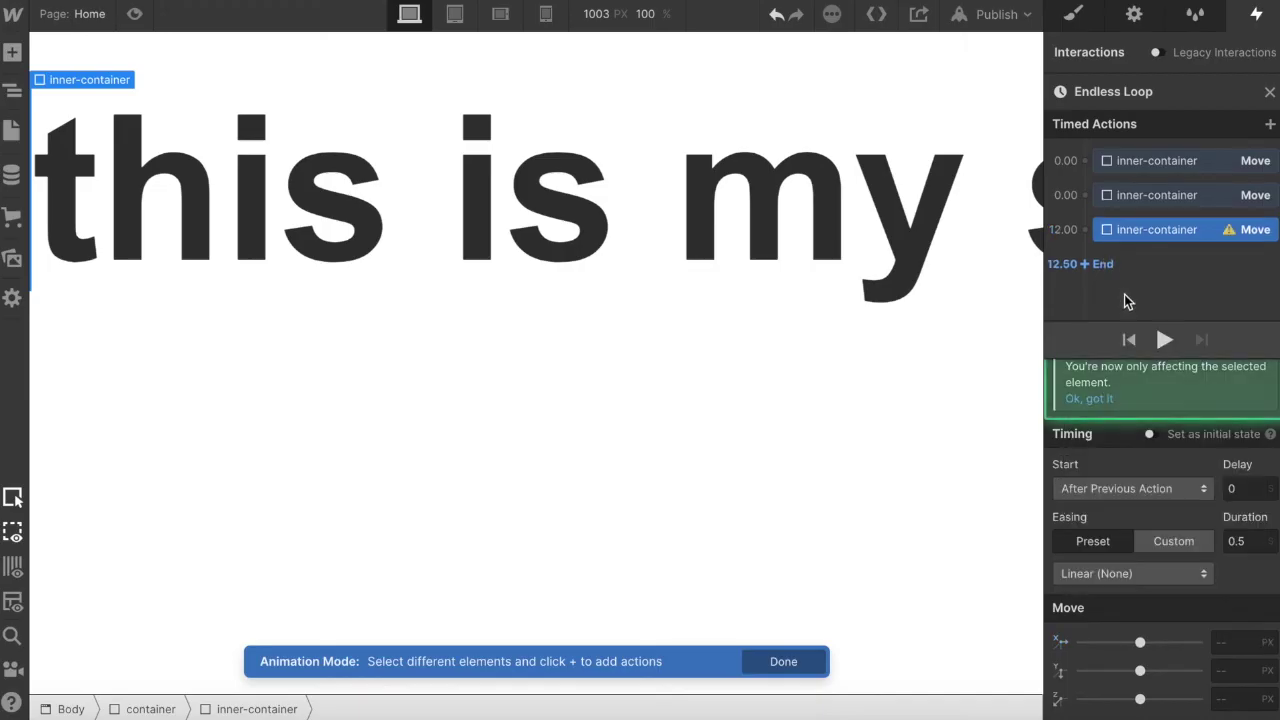
left_click(1232, 642)
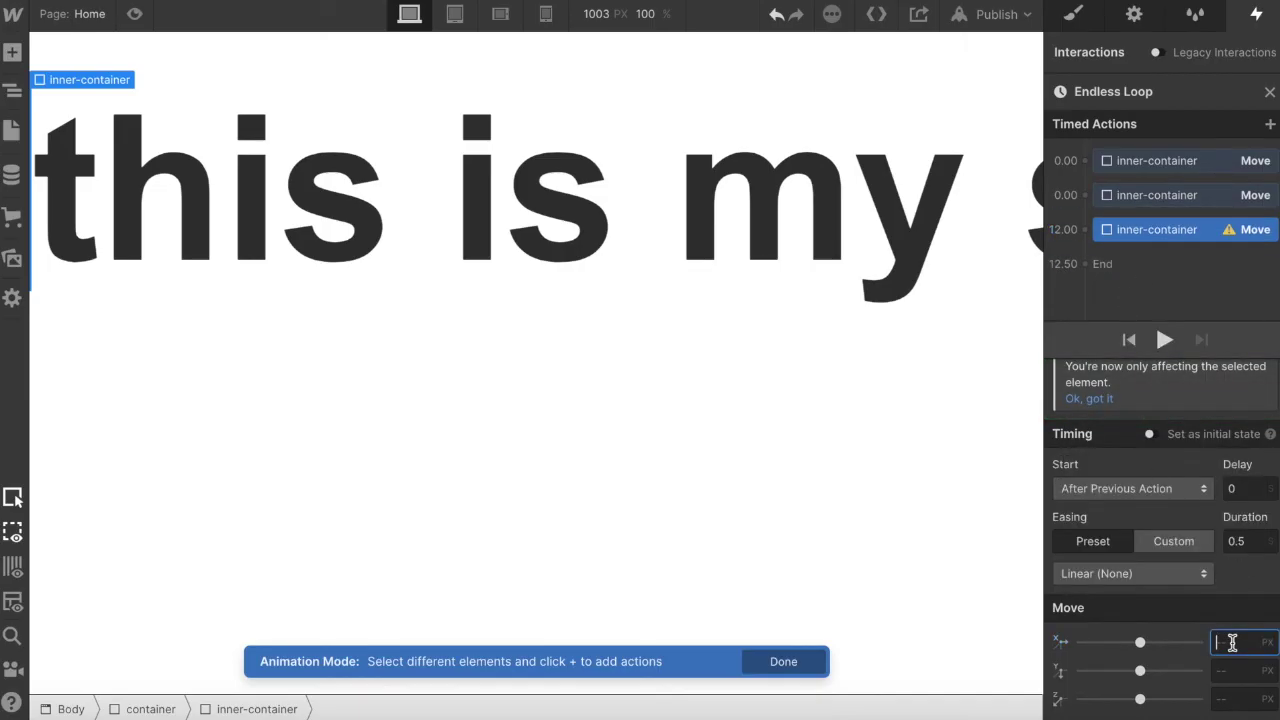
type("0")
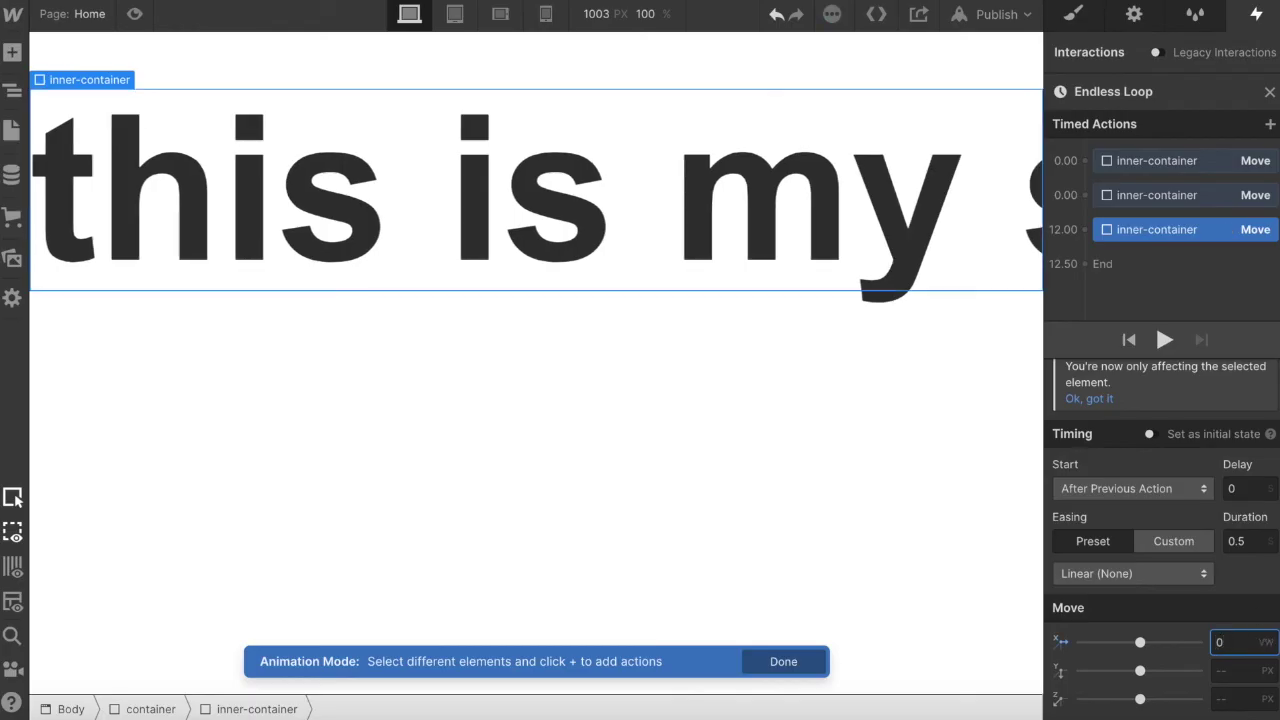
left_click(1247, 536)
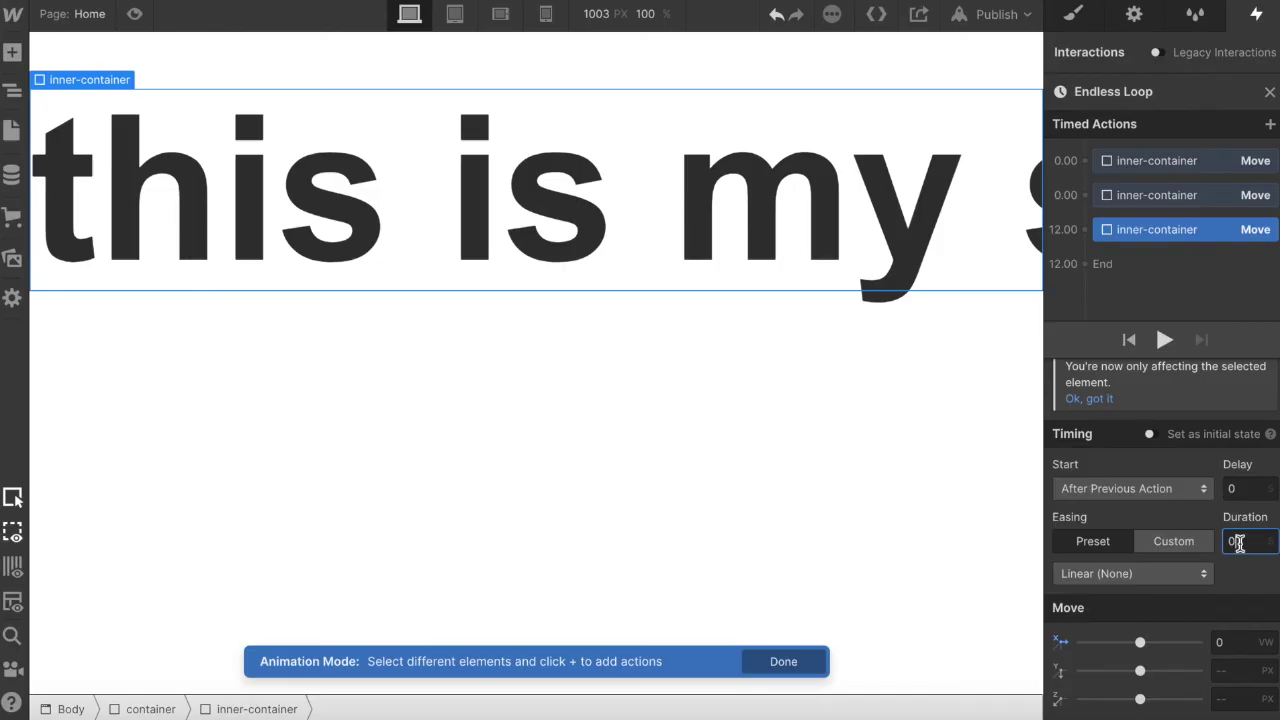
- Review the settings of all three Move steps in the Endless Loop timeline
left_click(1172, 158)
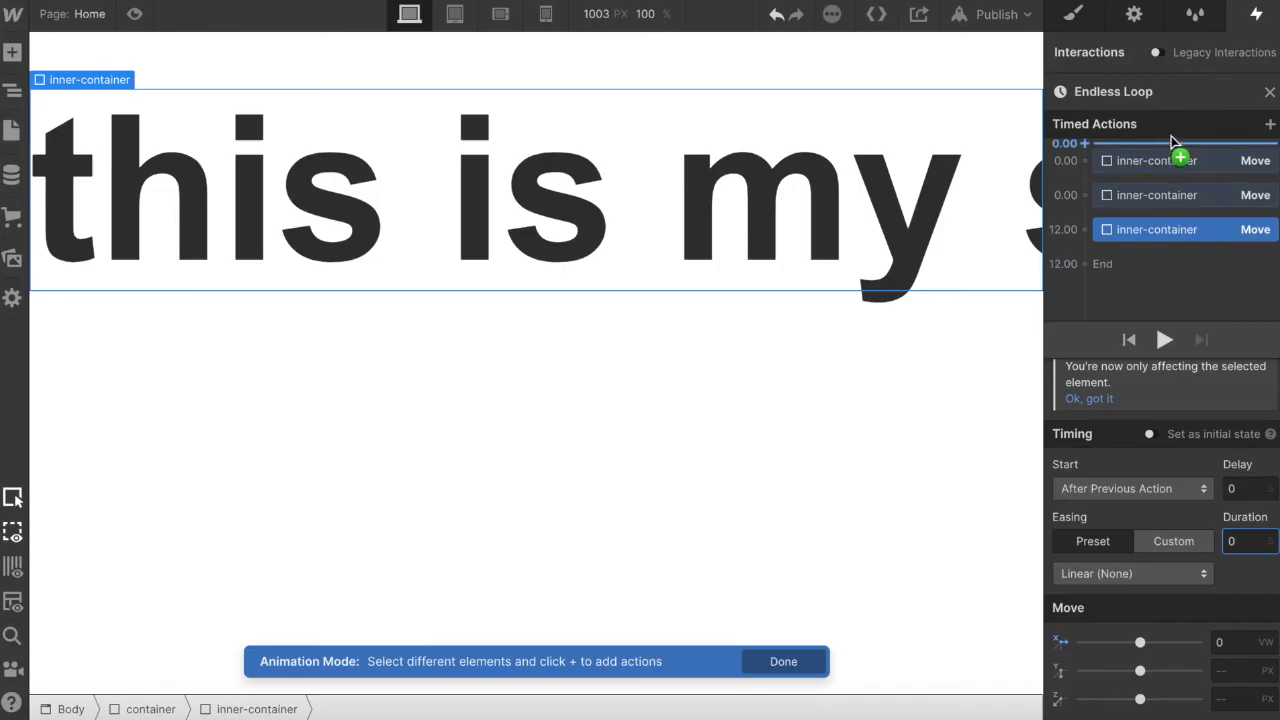
left_click(1156, 195)
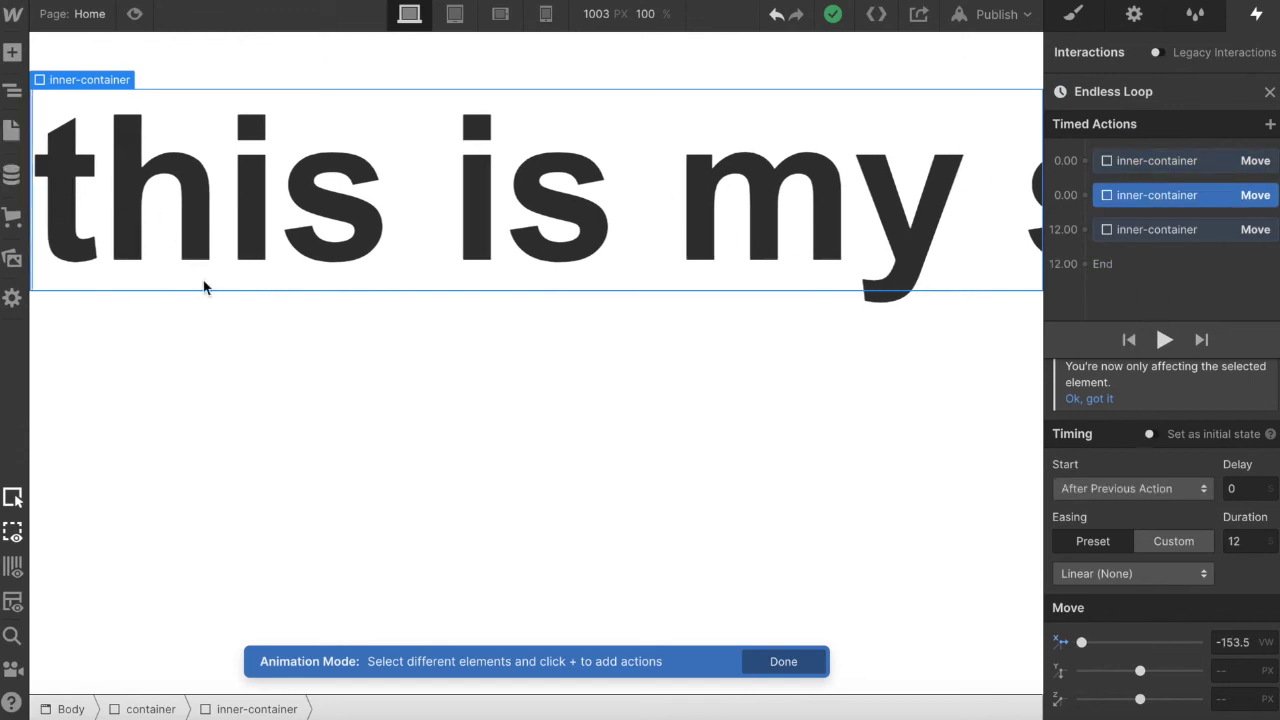
left_click(1186, 238)
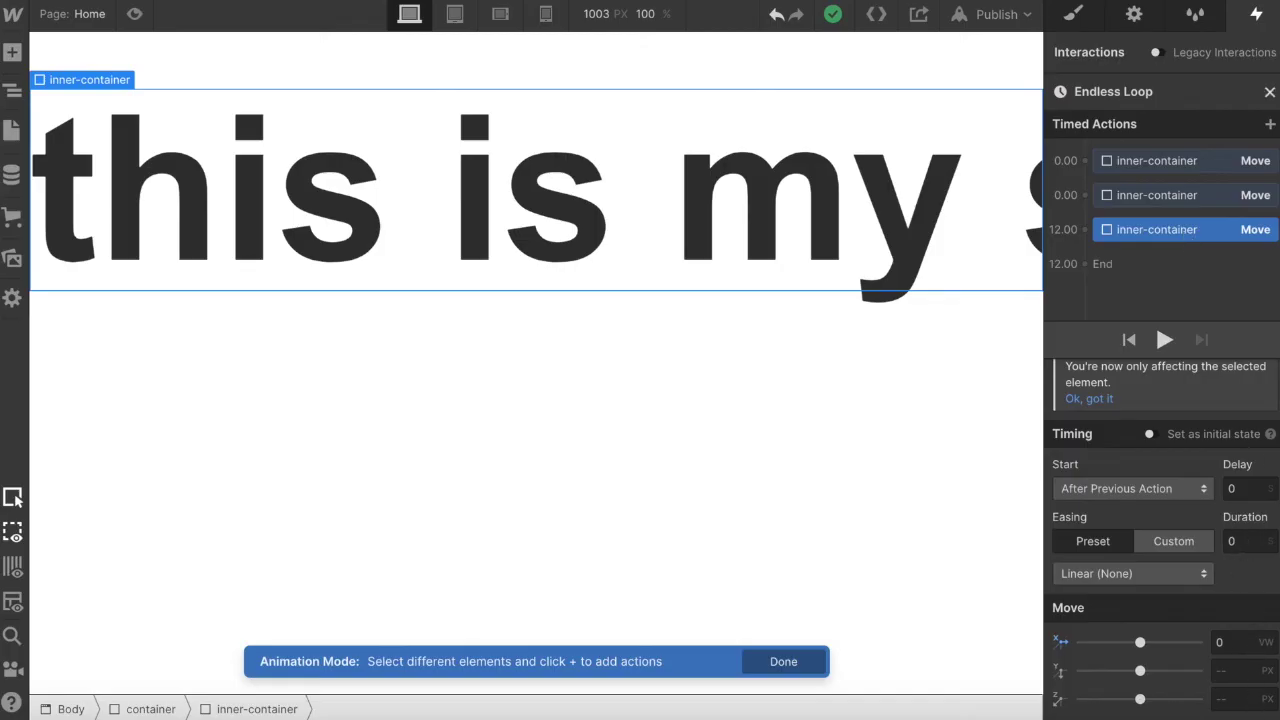
- Enable Loop for the Endless Loop page-load animation and preview the scrolling headings
left_click(1270, 93)
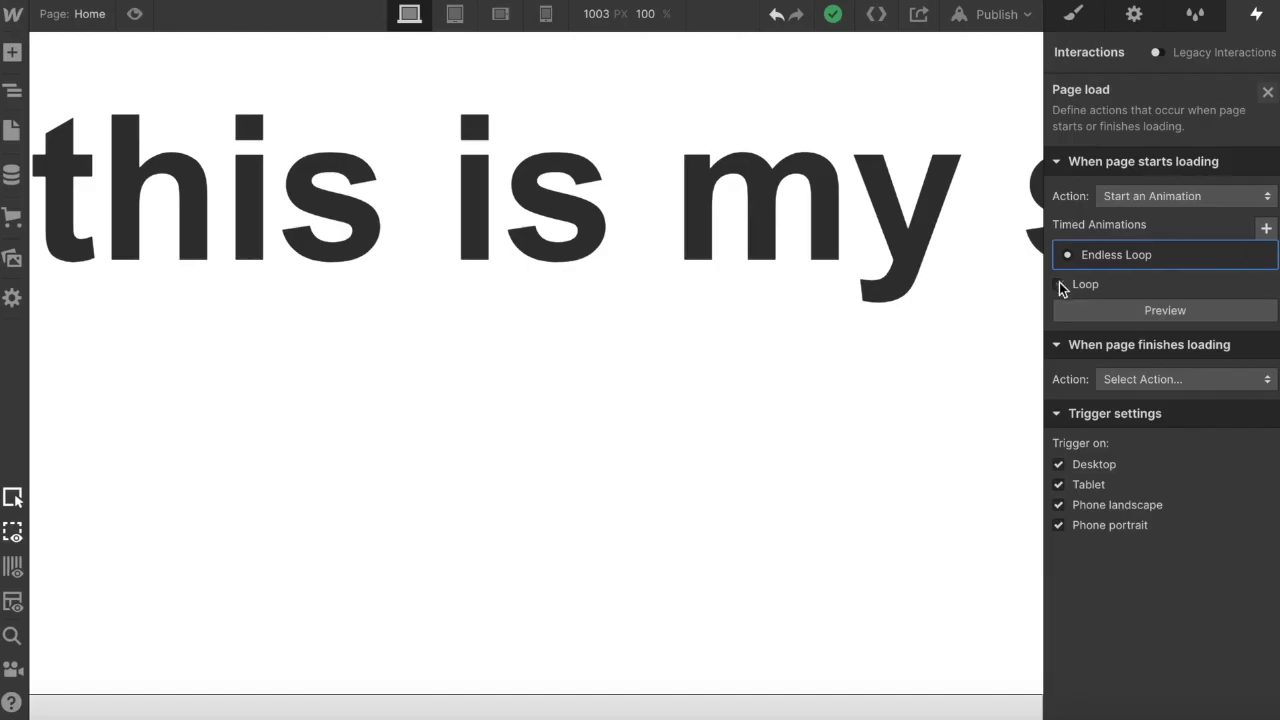
left_click(1062, 286)
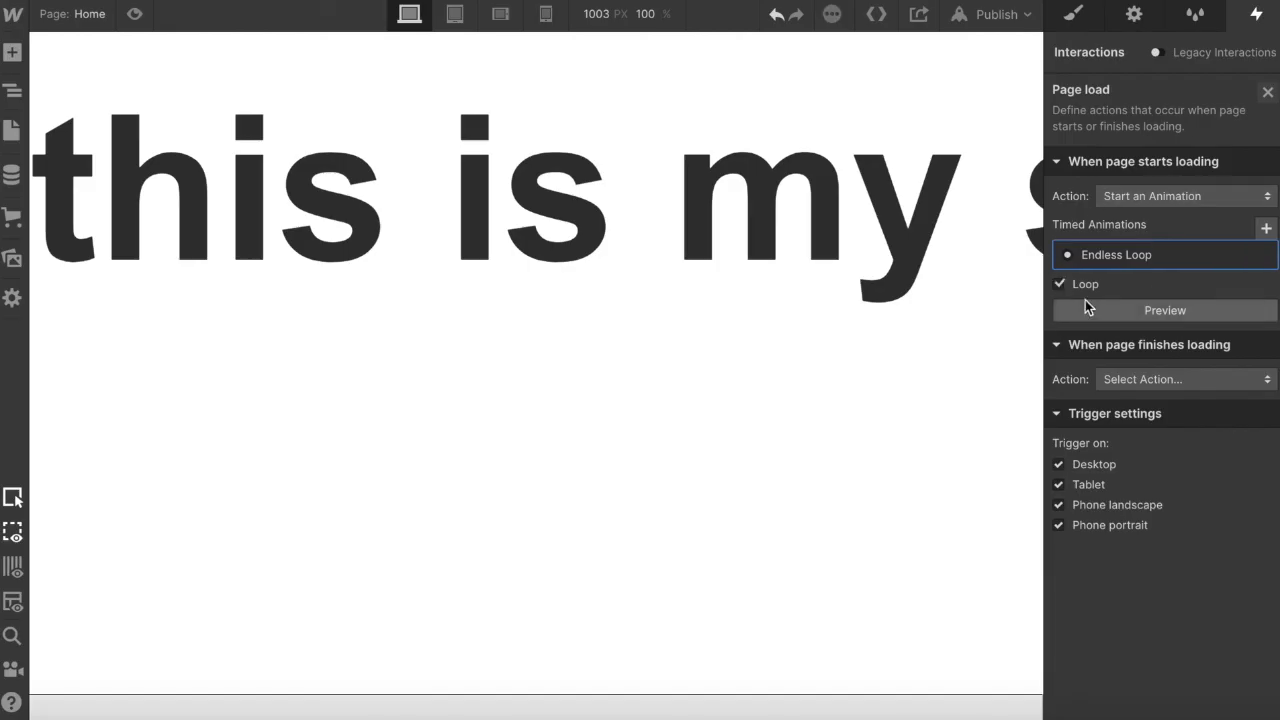
left_click(1267, 92)
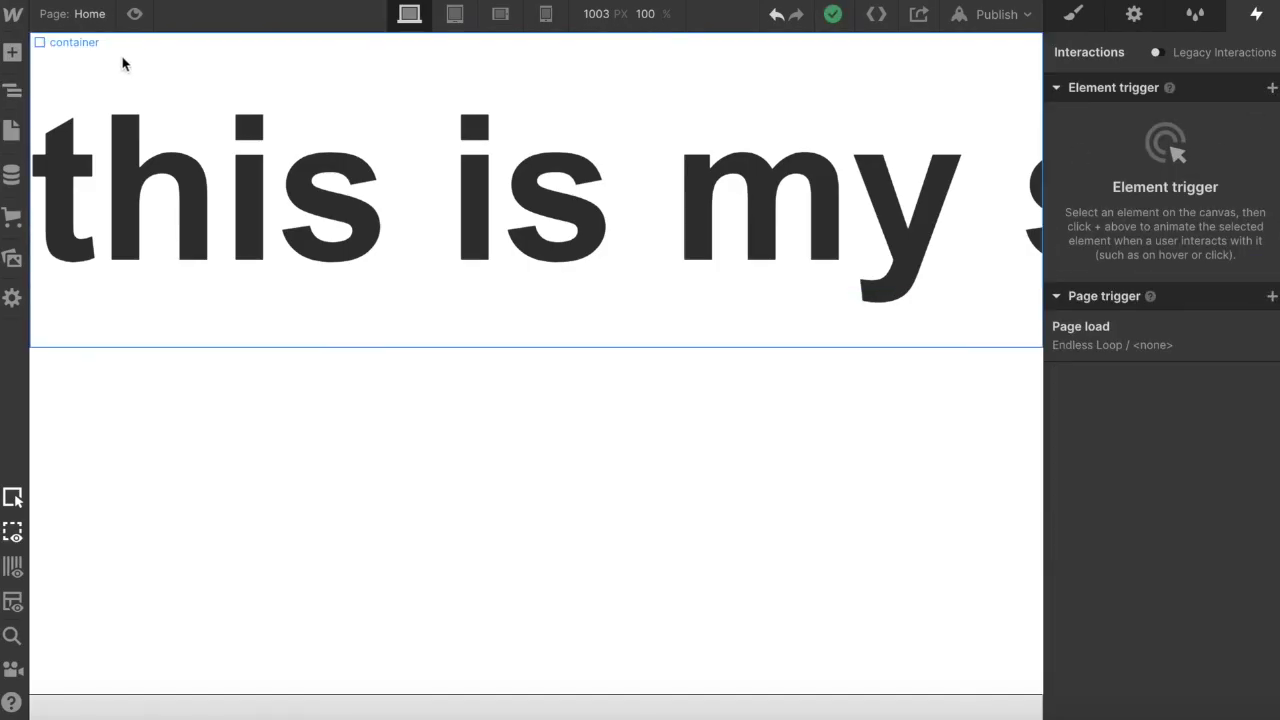
left_click(134, 13)
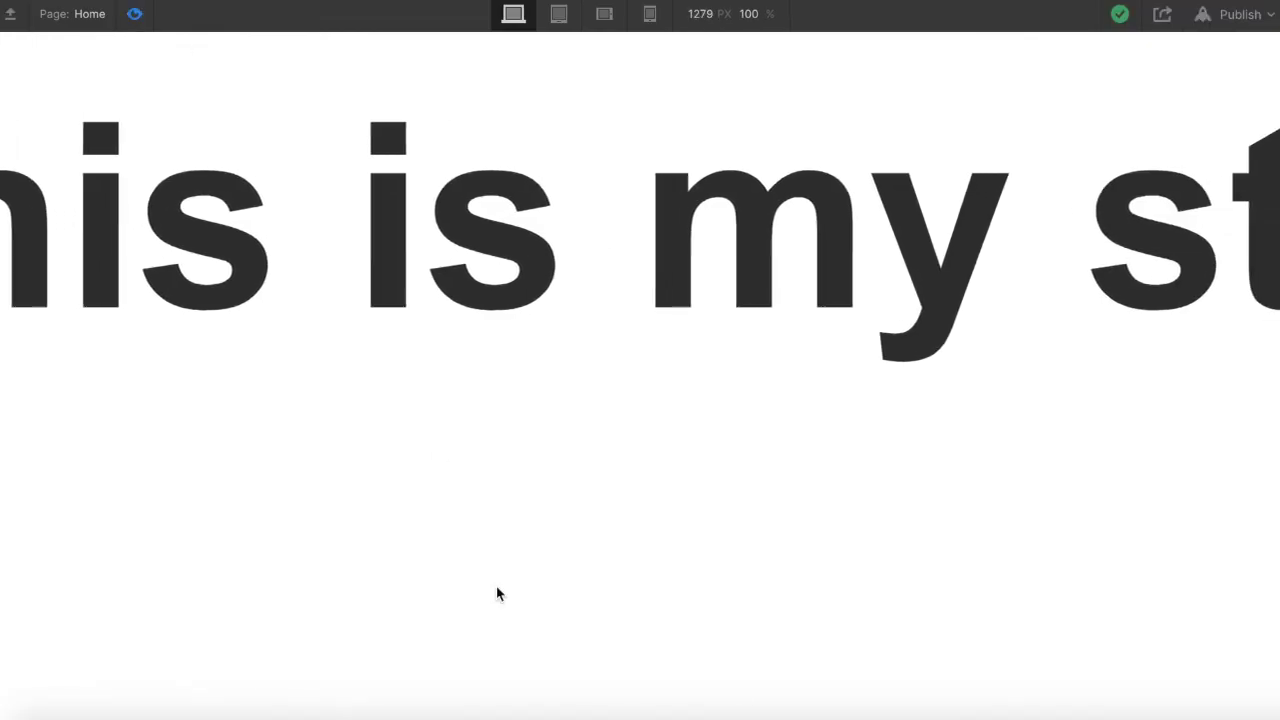